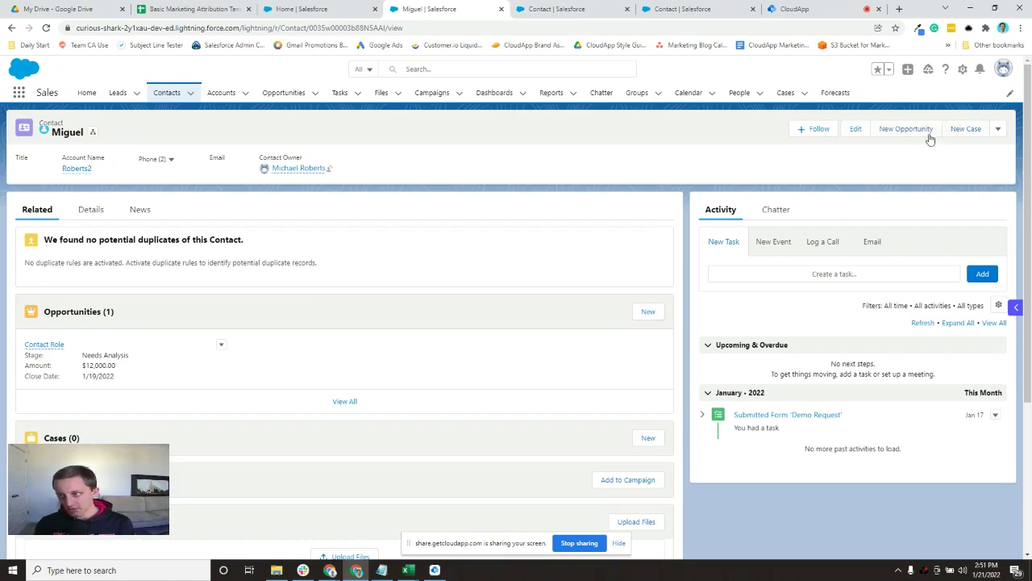
Glance at the contact's overflow actions, then open the standard New Opportunity form
{"action": "left_click", "coordinate": [998, 130]}
{"action": "left_click", "coordinate": [833, 179]}
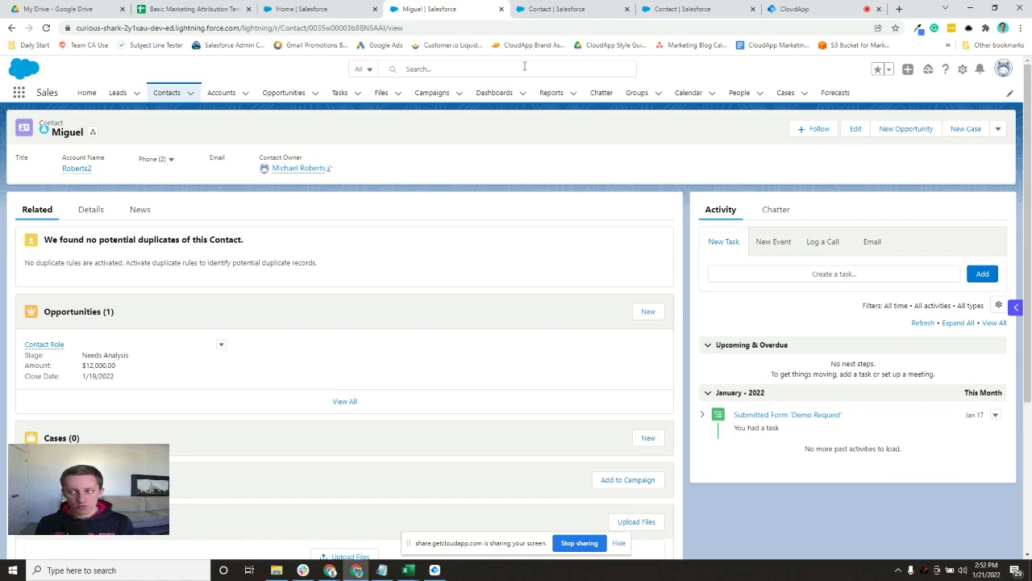
{"action": "left_click", "coordinate": [905, 131]}
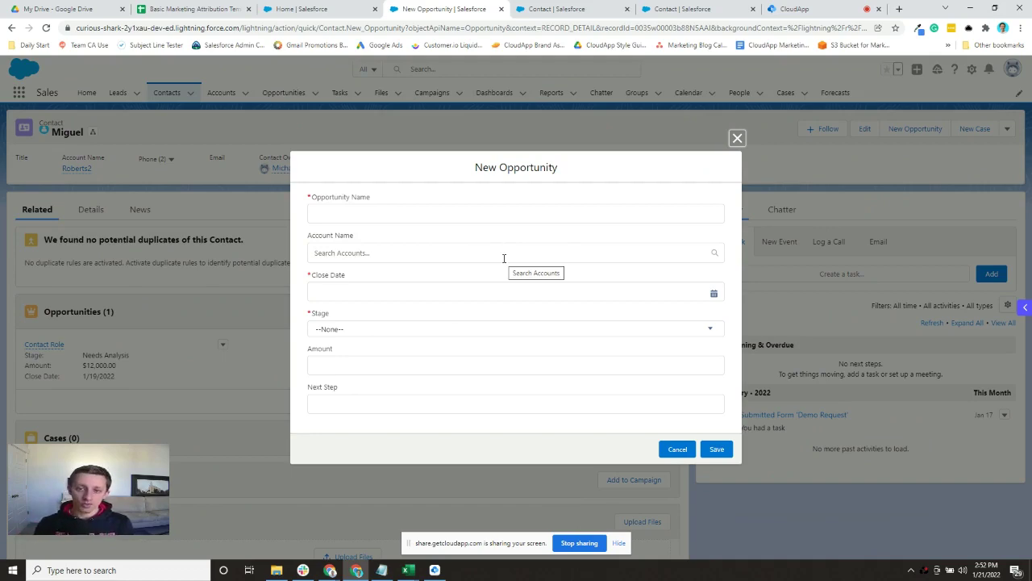
Close the New Opportunity form and return to the Contact Buttons, Links, and Actions setup page
{"action": "left_click", "coordinate": [737, 138]}
{"action": "left_click", "coordinate": [541, 13]}
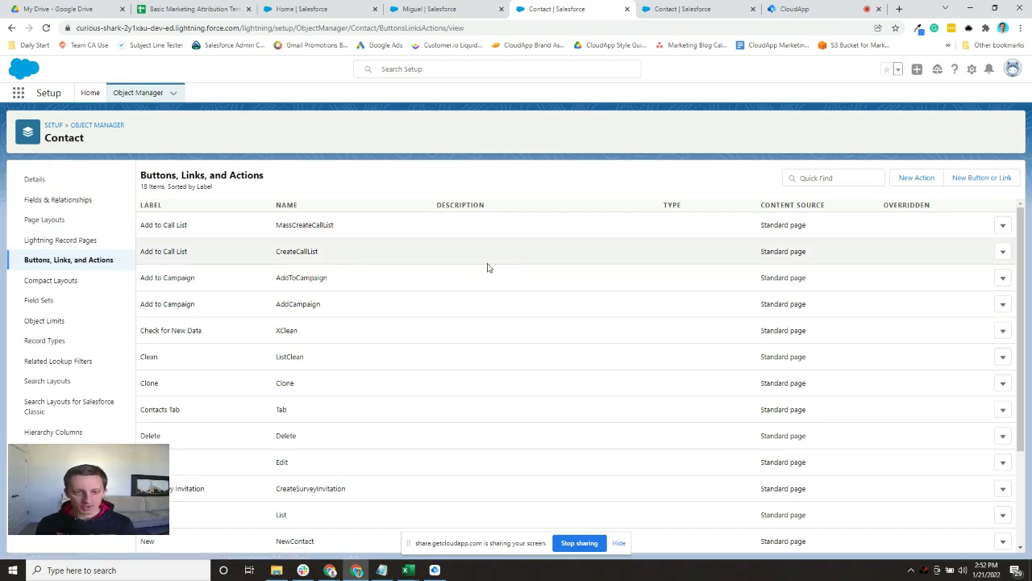
{"action": "scroll", "coordinate": [561, 304], "scroll_direction": "down", "scroll_amount": 2}
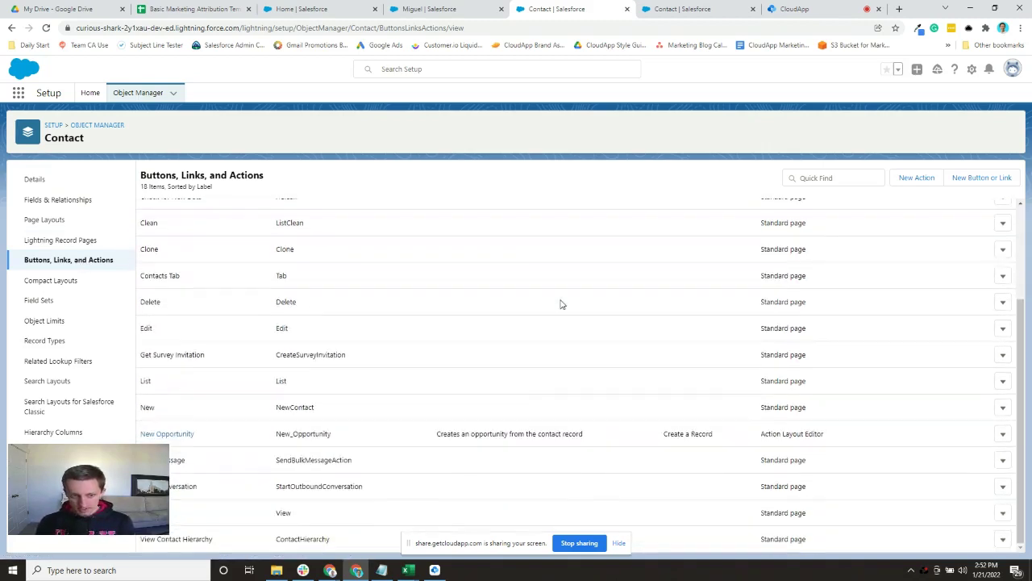
{"action": "left_click", "coordinate": [428, 9]}
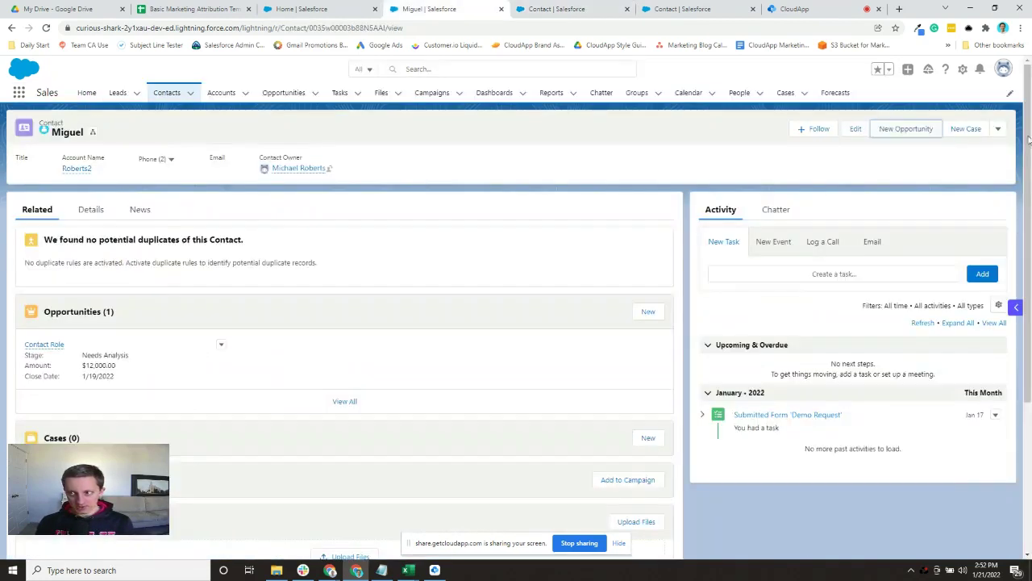
{"action": "left_click", "coordinate": [998, 129]}
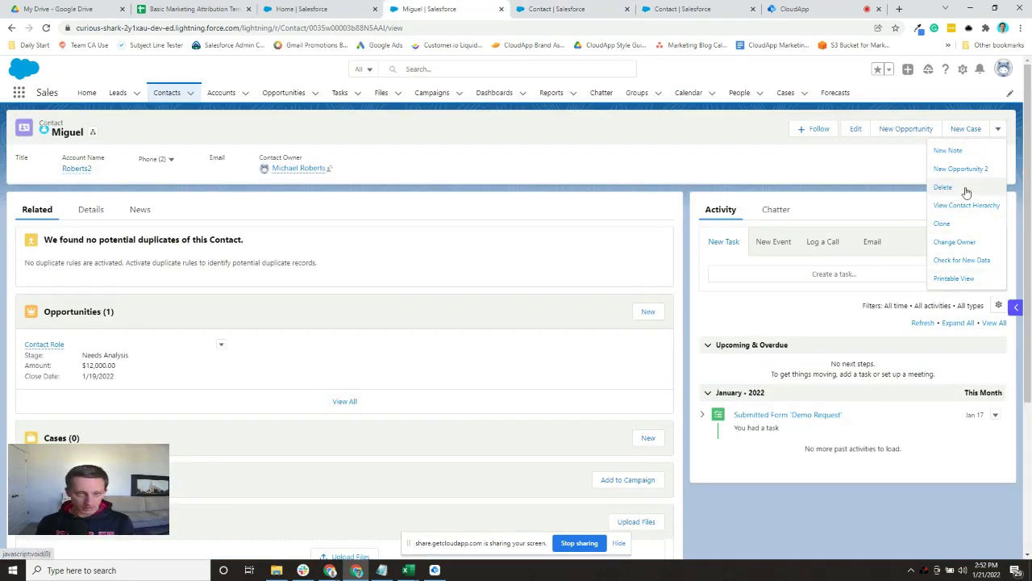
{"action": "left_click", "coordinate": [545, 7]}
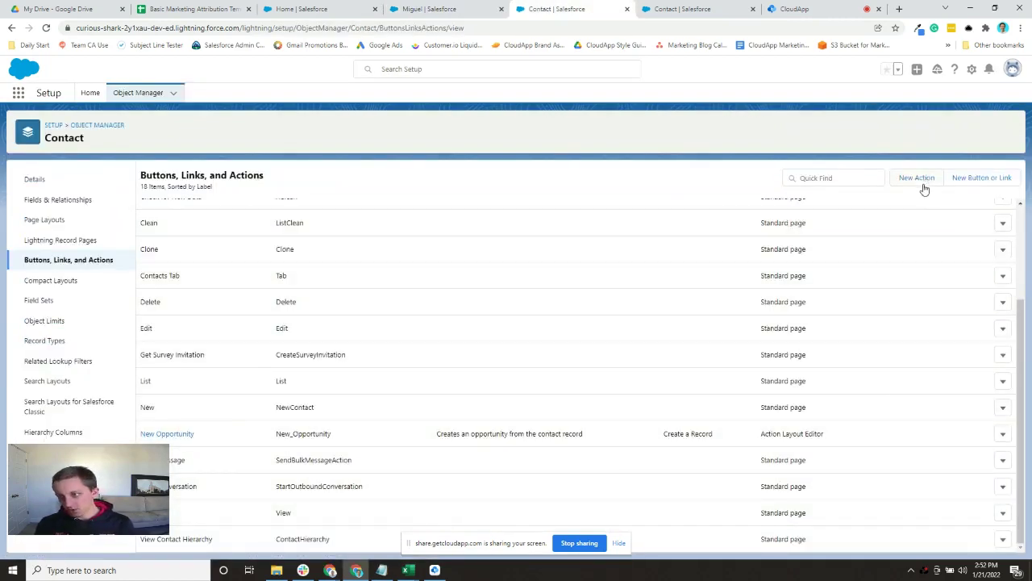
{"action": "scroll", "coordinate": [902, 245], "scroll_direction": "up", "scroll_amount": 3}
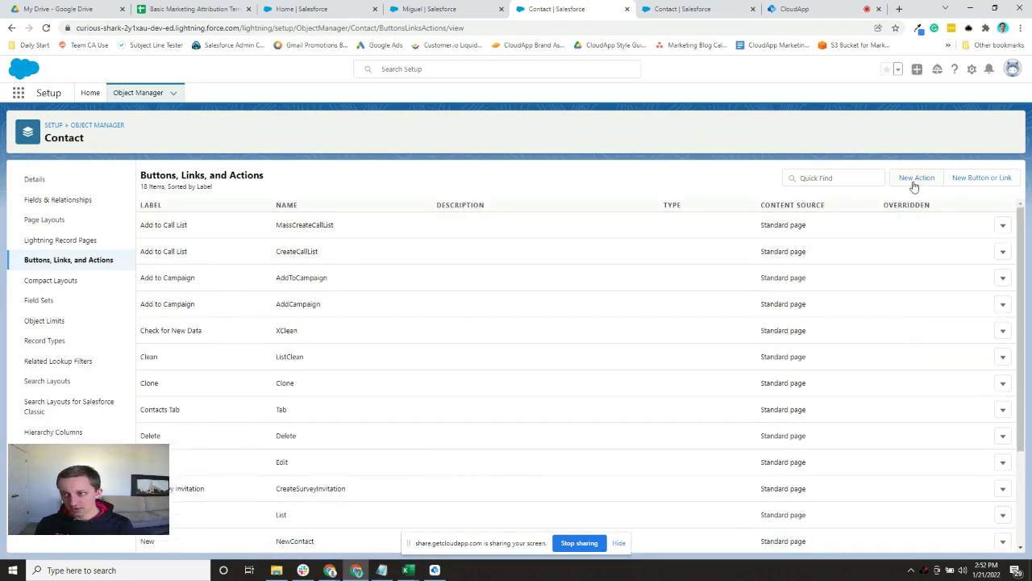
Create a Contact action targeting Opportunity, standard label type None, labelled New Opportunity 2, and save it
{"action": "left_click", "coordinate": [916, 178]}
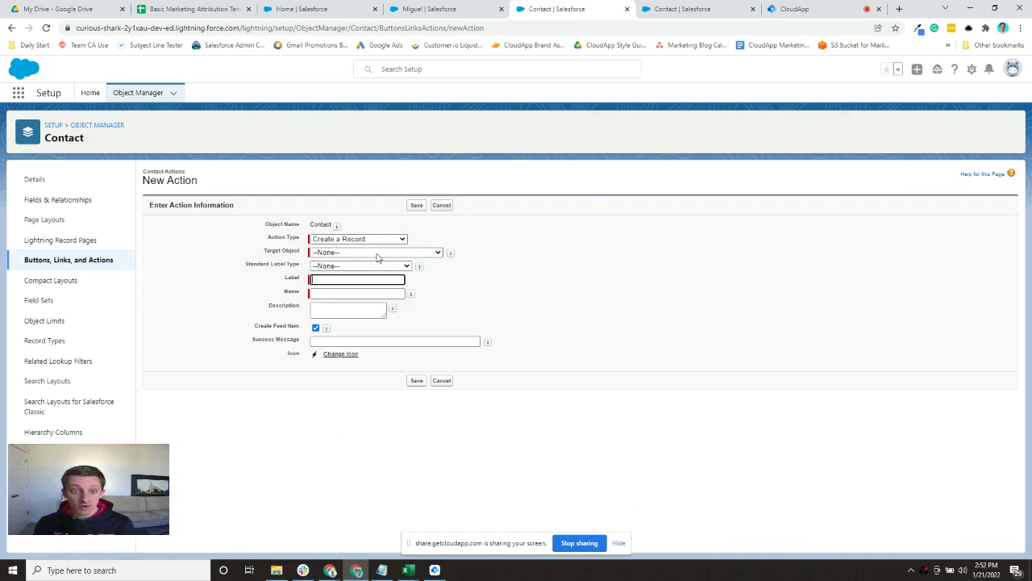
{"action": "left_click", "coordinate": [379, 253]}
{"action": "left_click", "coordinate": [367, 342]}
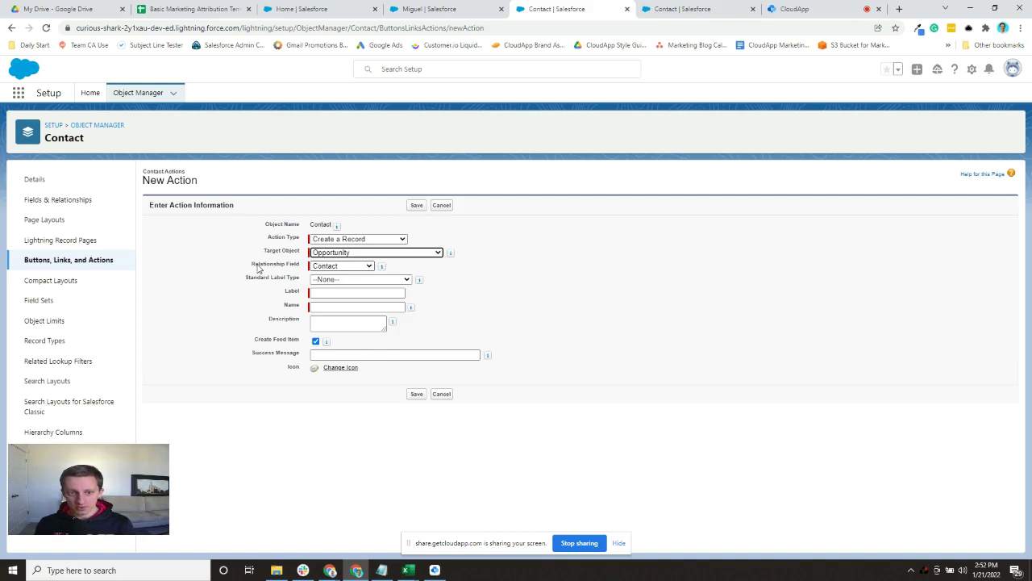
{"action": "left_click", "coordinate": [340, 280]}
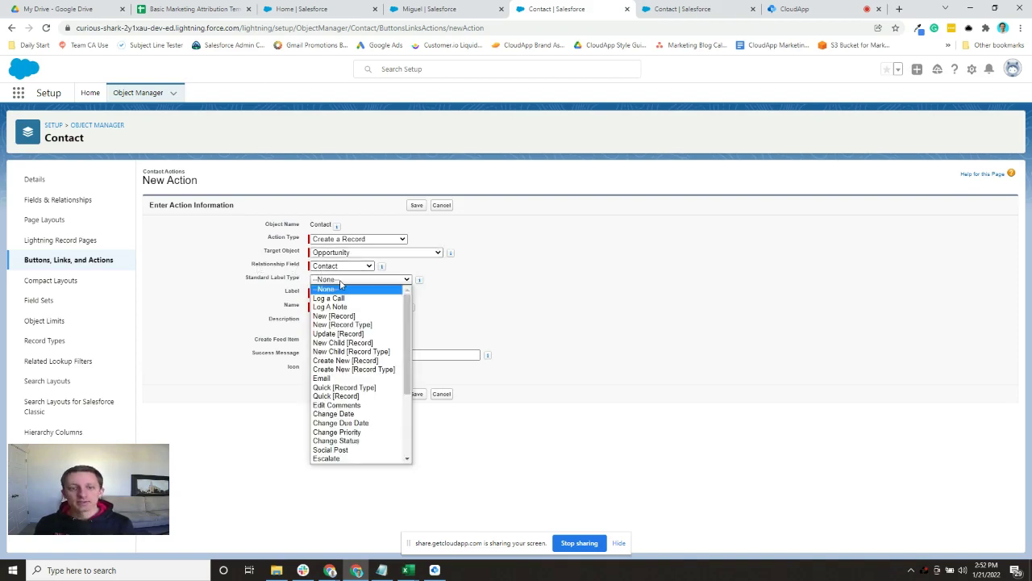
{"action": "left_click", "coordinate": [458, 282]}
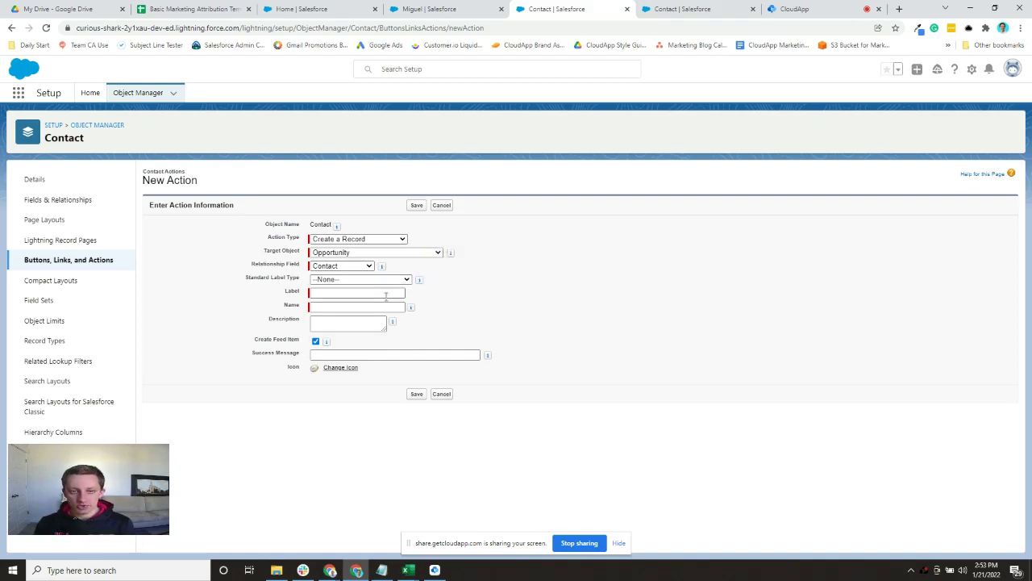
{"action": "left_click", "coordinate": [391, 293]}
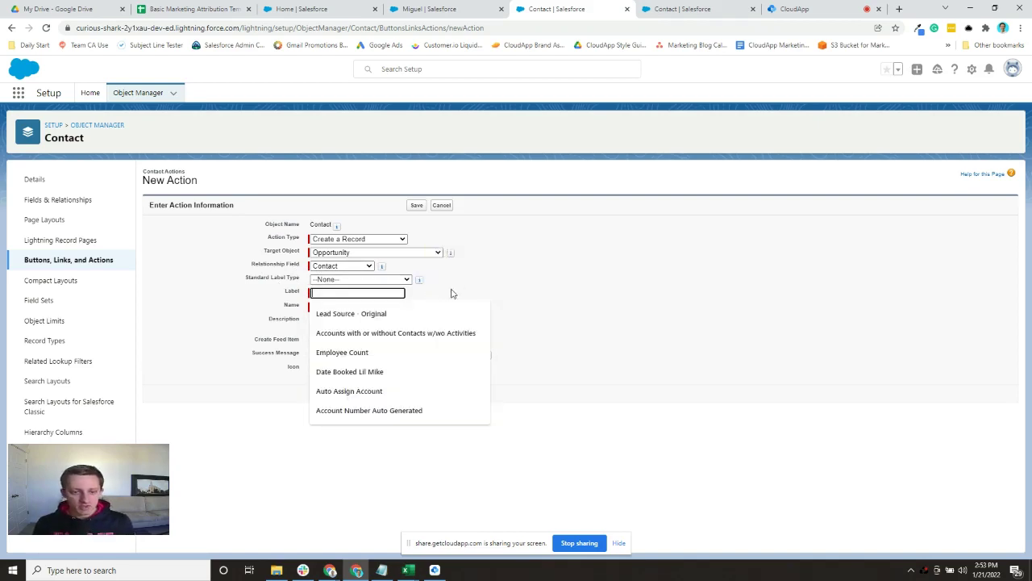
{"action": "type", "text": "New Opportunity 2"}
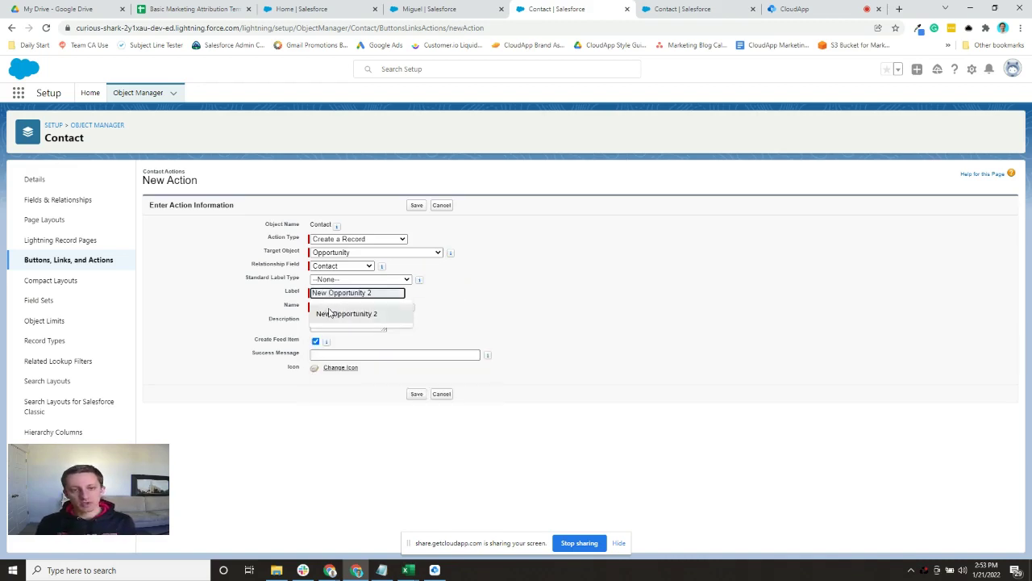
{"action": "left_click", "coordinate": [337, 314]}
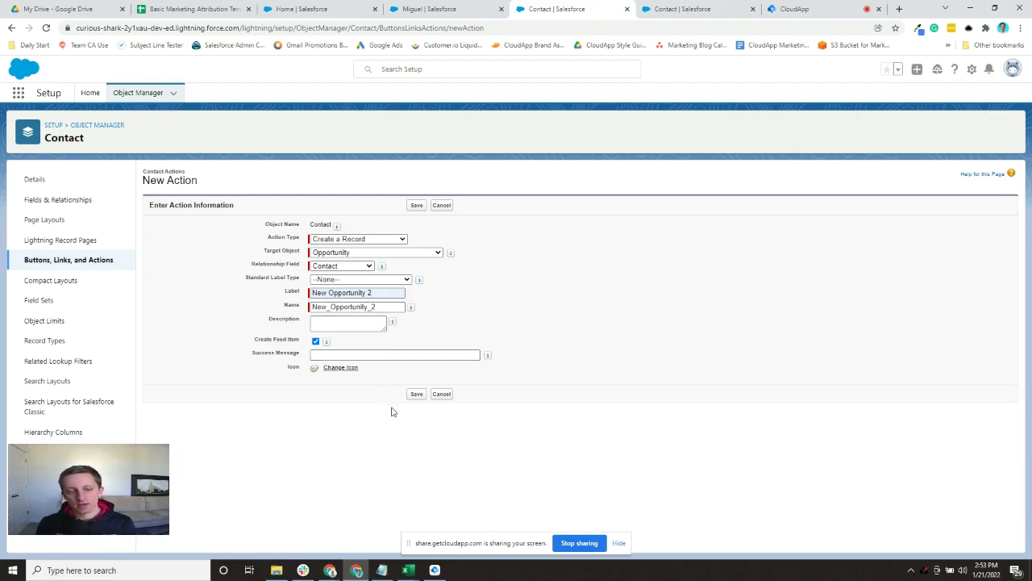
{"action": "left_click", "coordinate": [414, 396]}
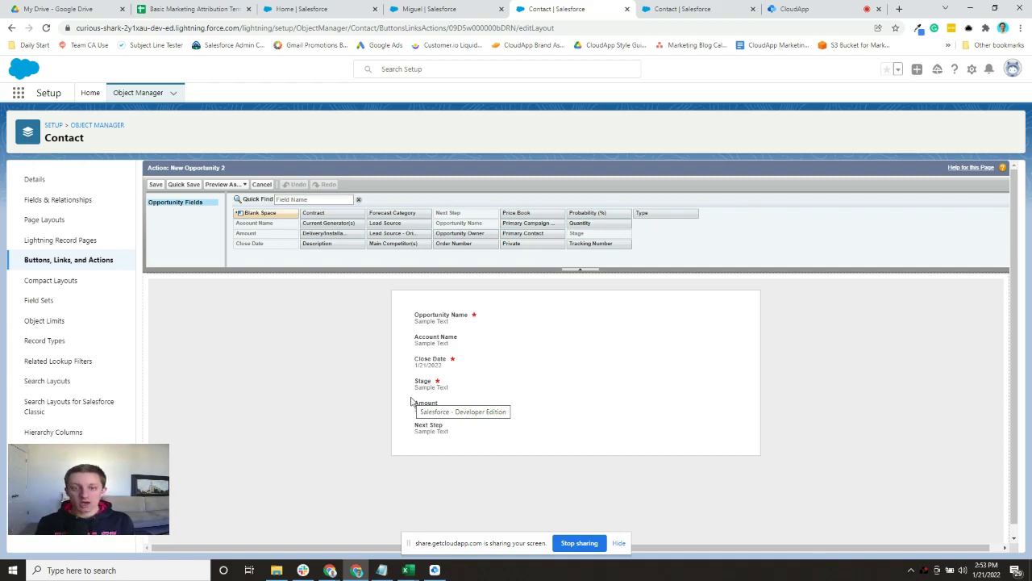
Reopen the standard New Opportunity form on the contact, then return to the Contact actions list
{"action": "left_click", "coordinate": [428, 9]}
{"action": "left_click", "coordinate": [895, 129]}
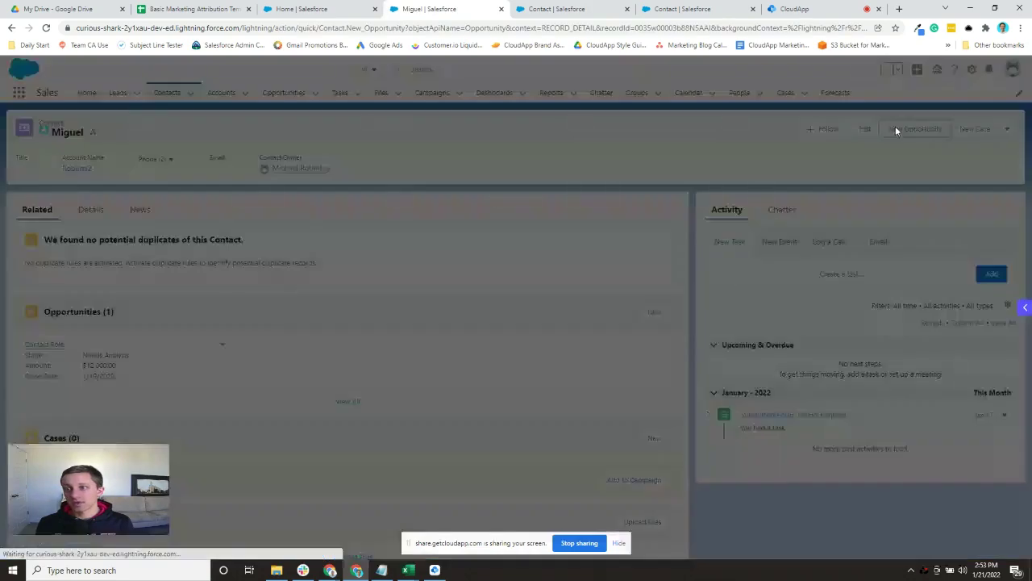
{"action": "left_click", "coordinate": [516, 6]}
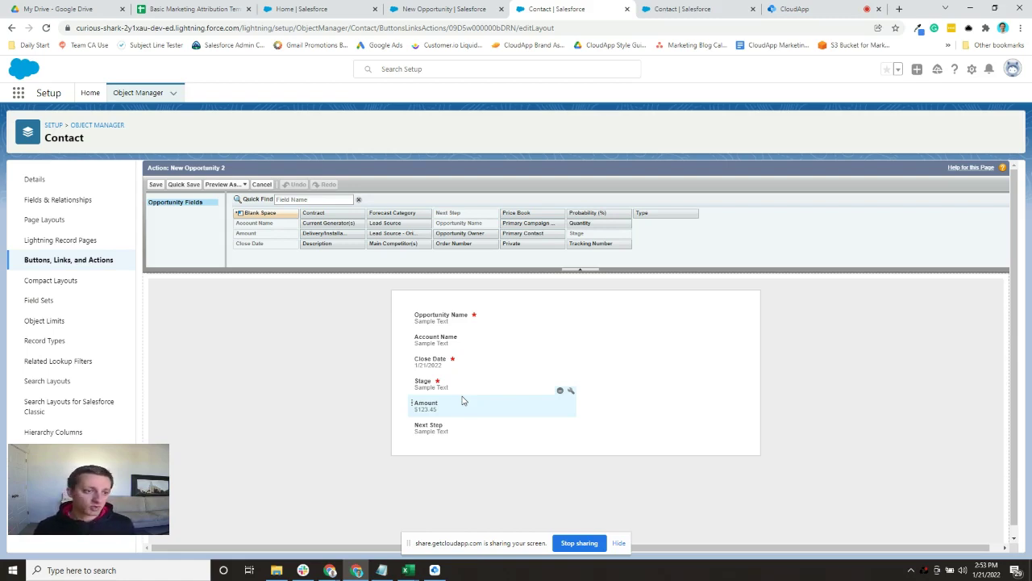
{"action": "left_click", "coordinate": [105, 265]}
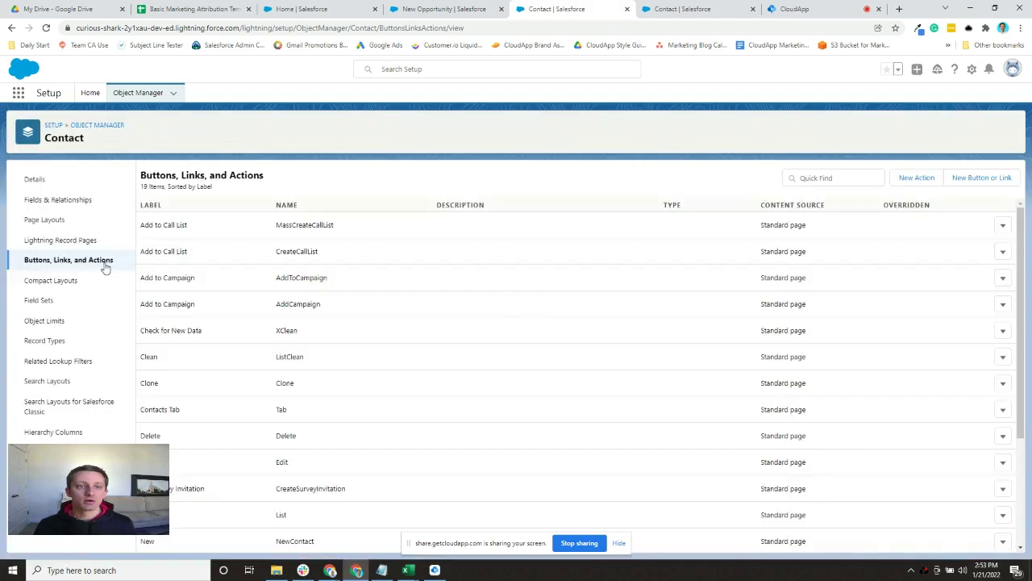
Close the New Opportunity form, recheck the contact's overflow actions, and go back to Contact setup
{"action": "left_click", "coordinate": [457, 11]}
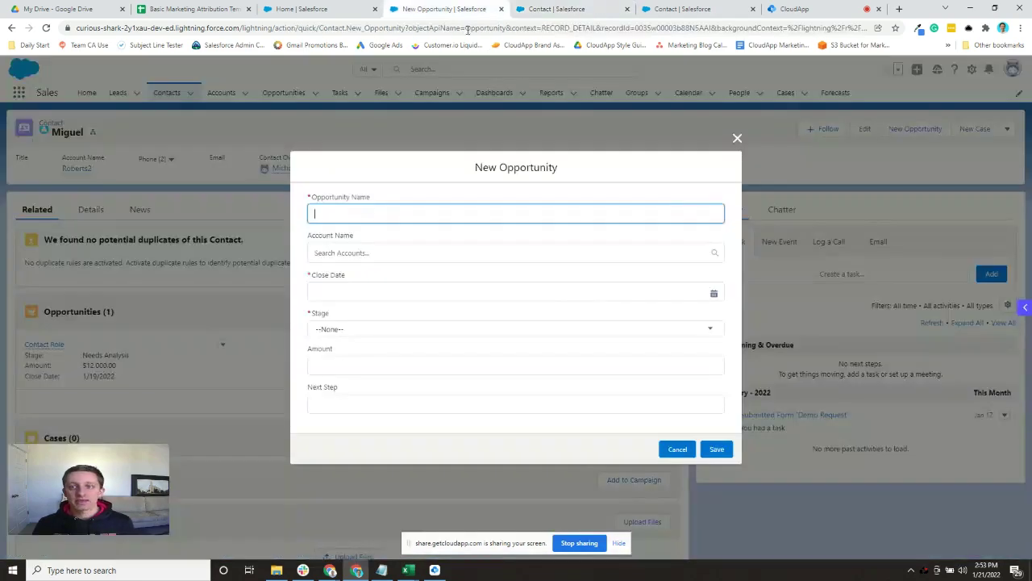
{"action": "left_click", "coordinate": [46, 28]}
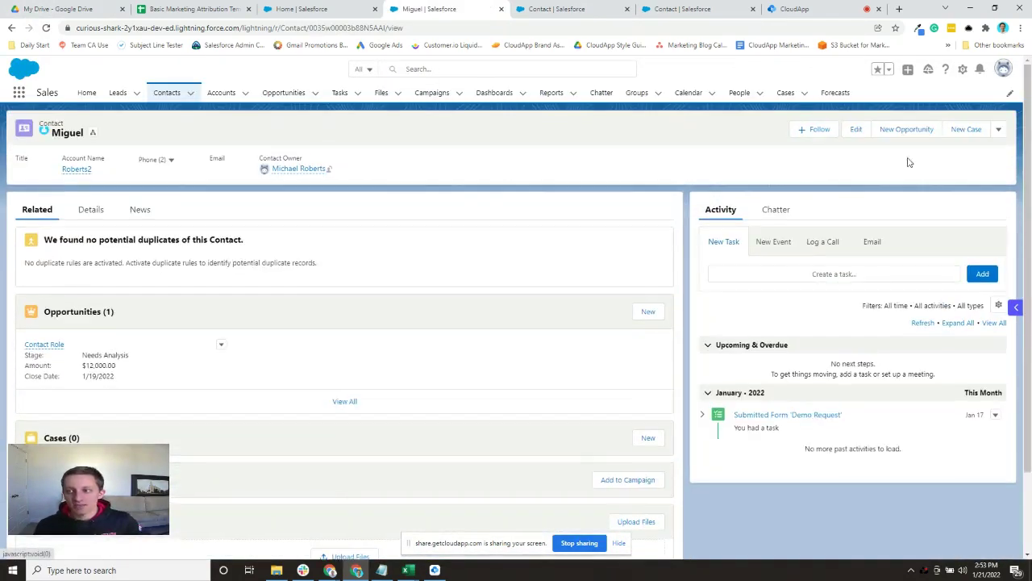
{"action": "left_click", "coordinate": [998, 129]}
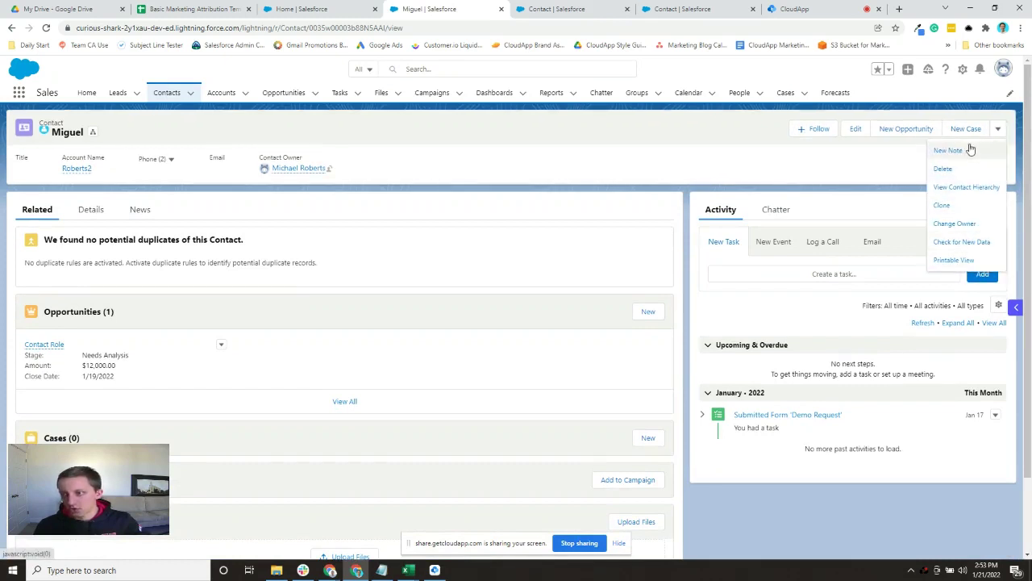
{"action": "left_click", "coordinate": [629, 126]}
{"action": "left_click", "coordinate": [564, 14]}
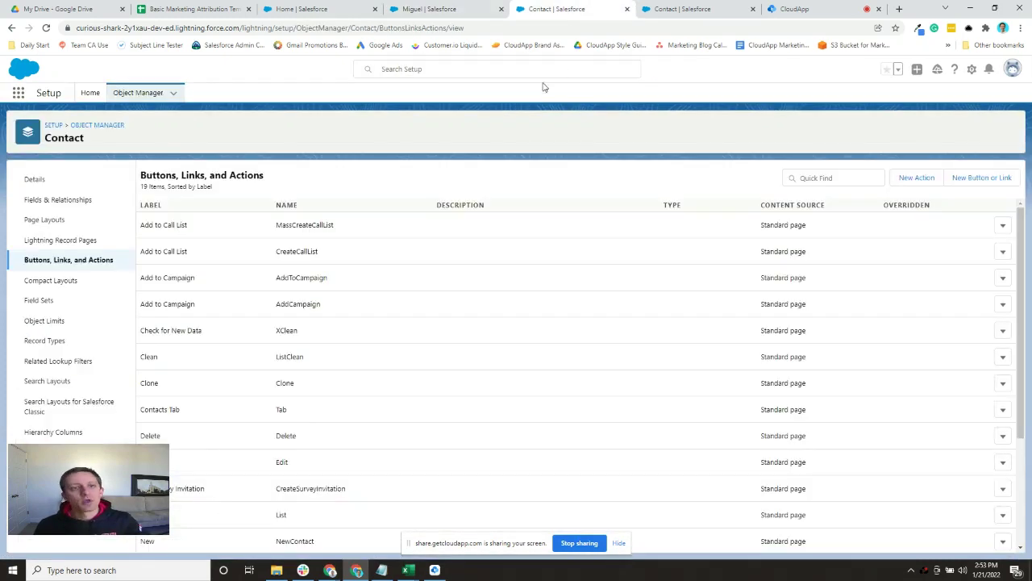
Add New Opportunity 2 to the Contact Layout's Classic Publisher quick actions and save the layout
{"action": "left_click", "coordinate": [51, 222]}
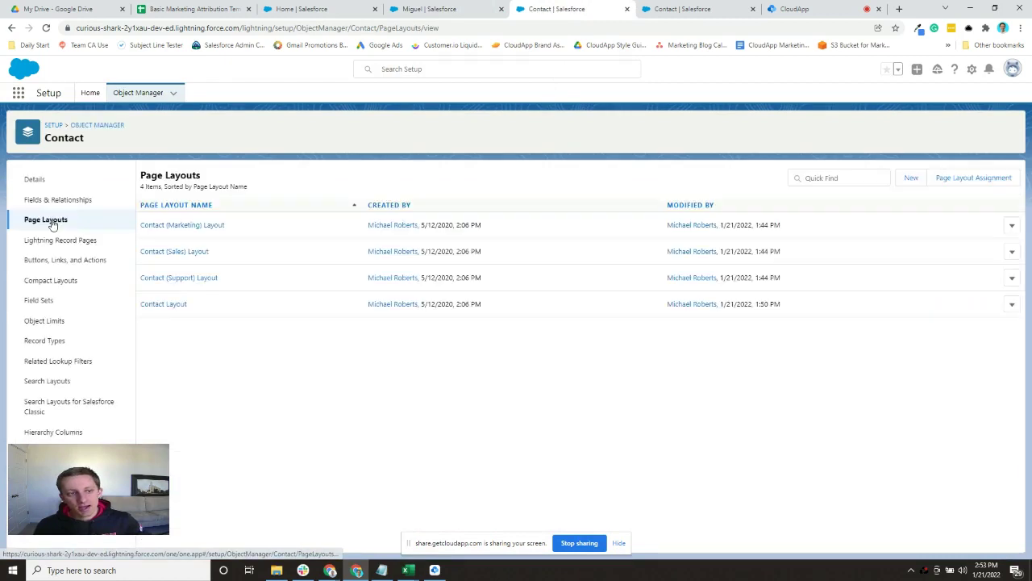
{"action": "left_click", "coordinate": [162, 307]}
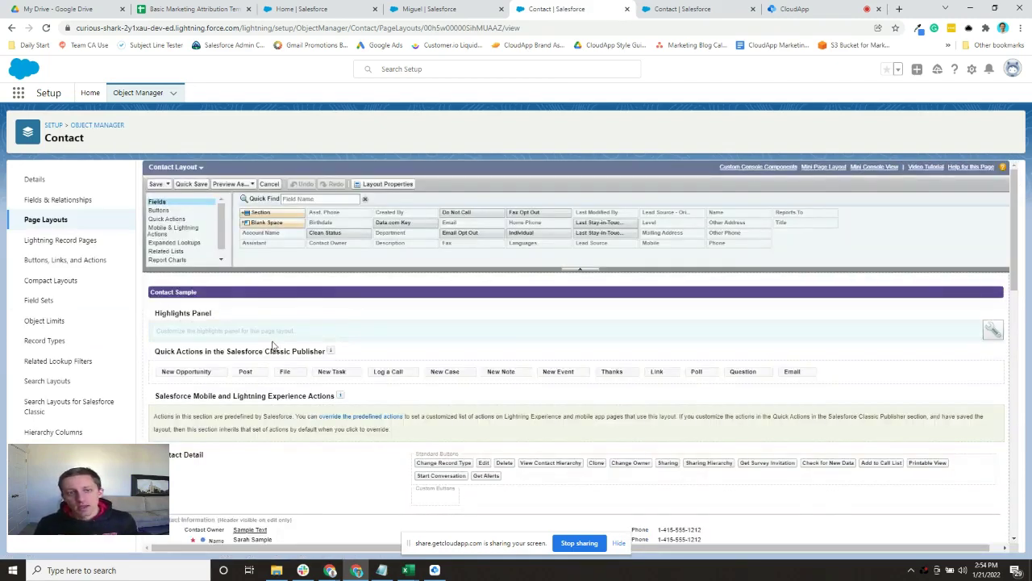
{"action": "left_click", "coordinate": [168, 219]}
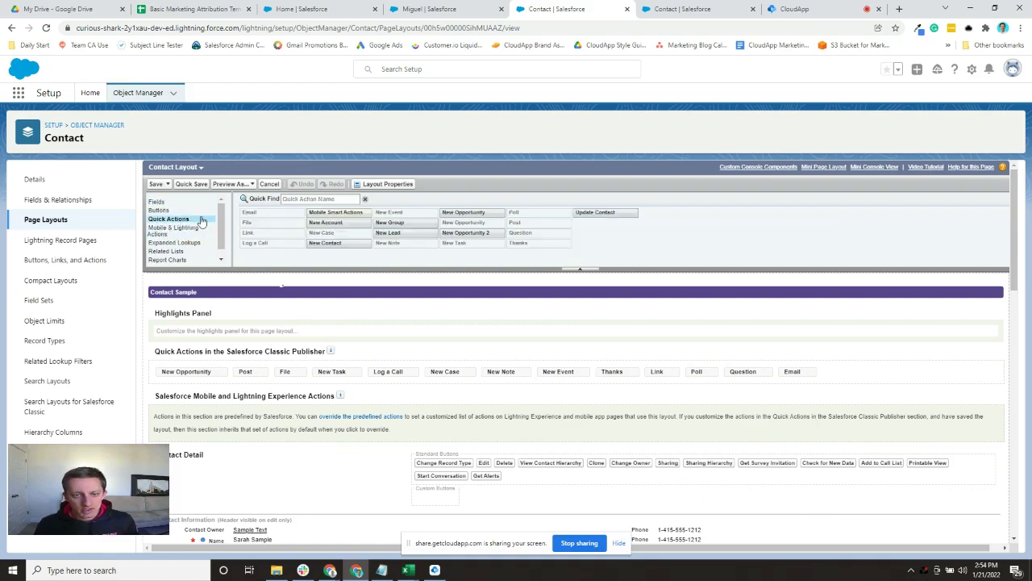
{"action": "mouse_move", "coordinate": [461, 235]}
{"action": "left_mouse_down"}
{"action": "mouse_move", "coordinate": [530, 246]}
{"action": "mouse_move", "coordinate": [726, 375]}
{"action": "mouse_move", "coordinate": [834, 396]}
{"action": "mouse_move", "coordinate": [845, 378]}
{"action": "left_mouse_up"}
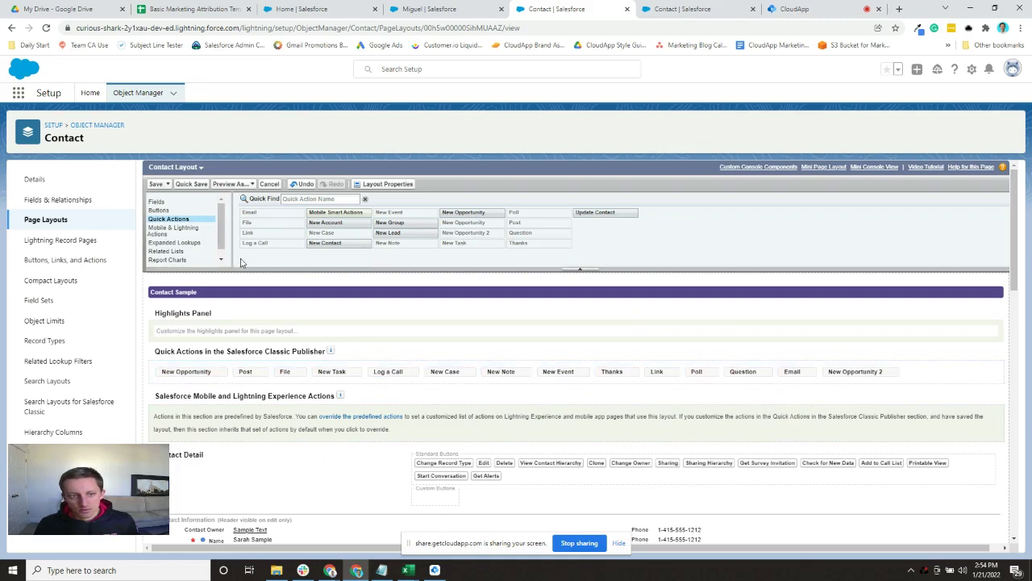
{"action": "left_click", "coordinate": [155, 184]}
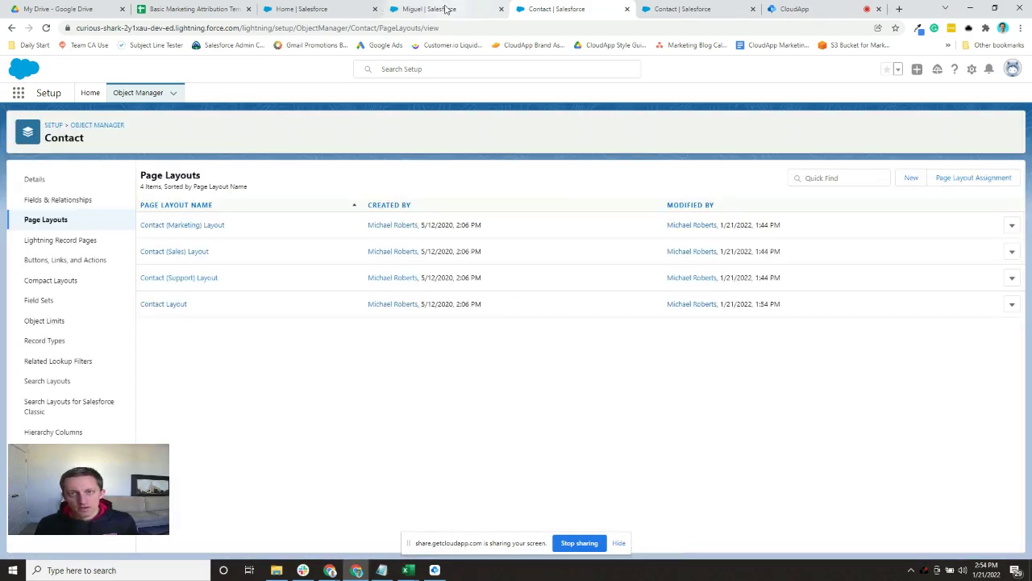
Reload the contact, test-launch New Opportunity 2 from its actions, close it unsaved, and return to setup
{"action": "left_click", "coordinate": [446, 9]}
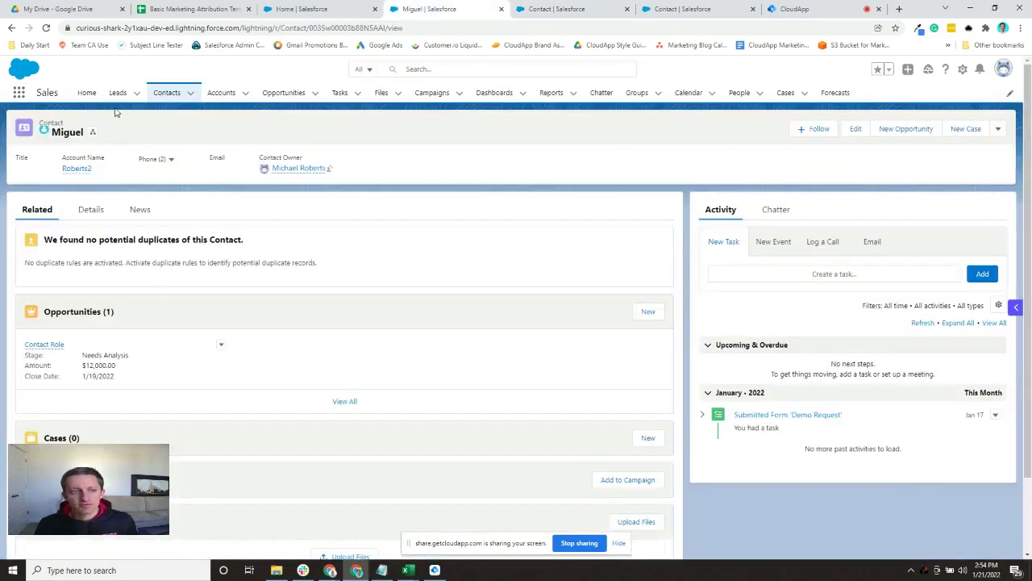
{"action": "left_click", "coordinate": [46, 28]}
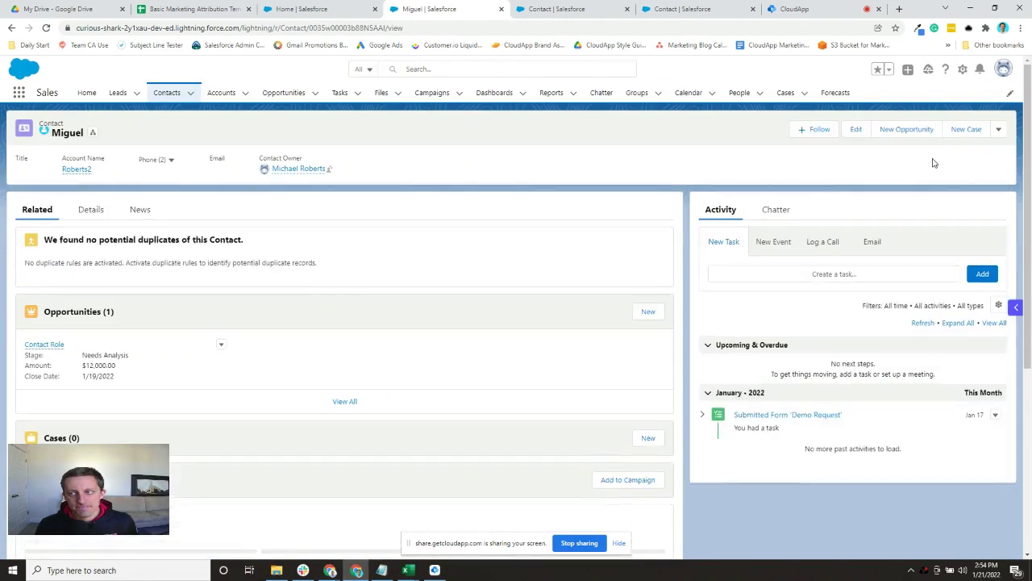
{"action": "left_click", "coordinate": [998, 130]}
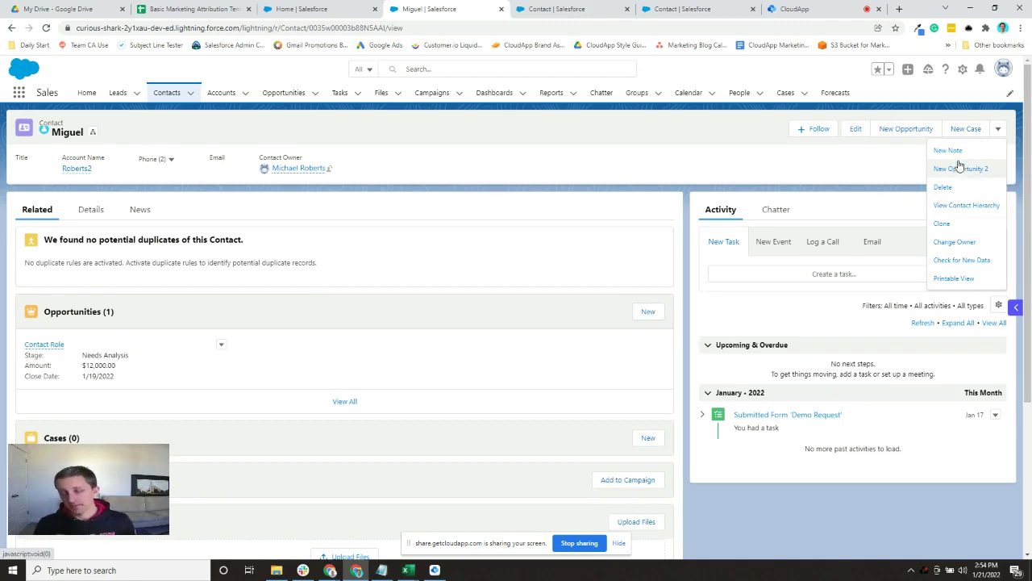
{"action": "left_click", "coordinate": [971, 169]}
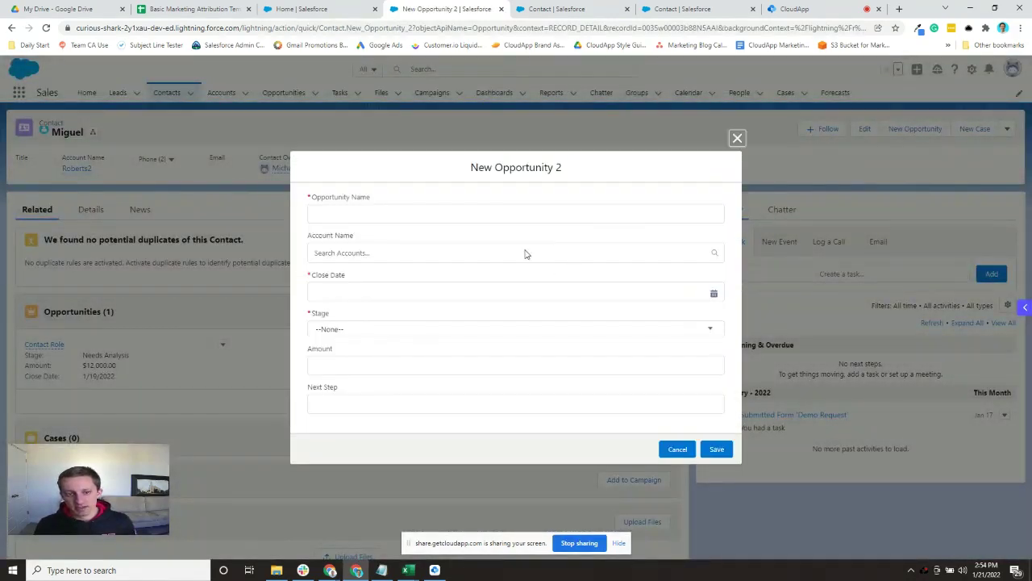
{"action": "left_click", "coordinate": [736, 137]}
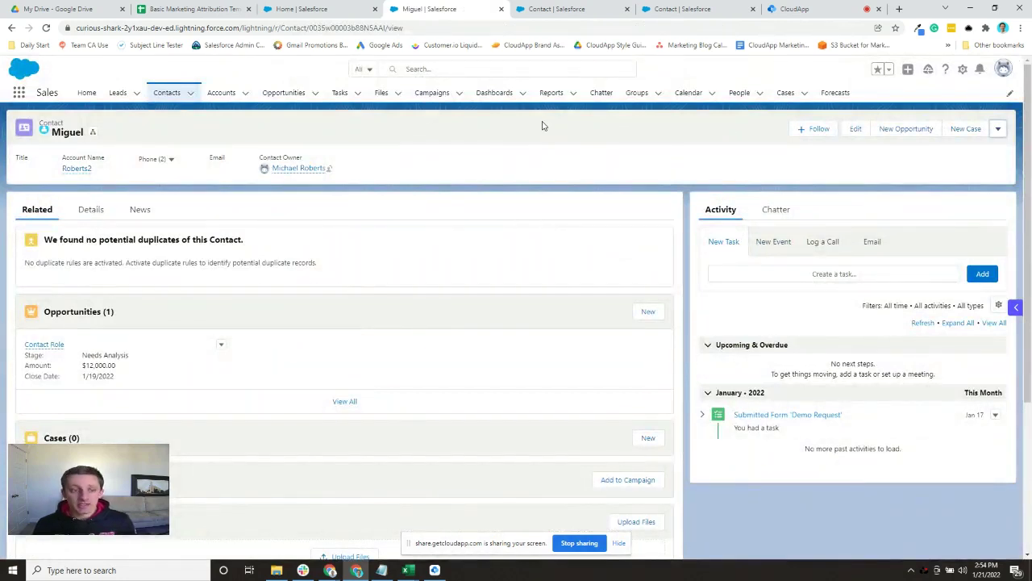
{"action": "left_click", "coordinate": [558, 13]}
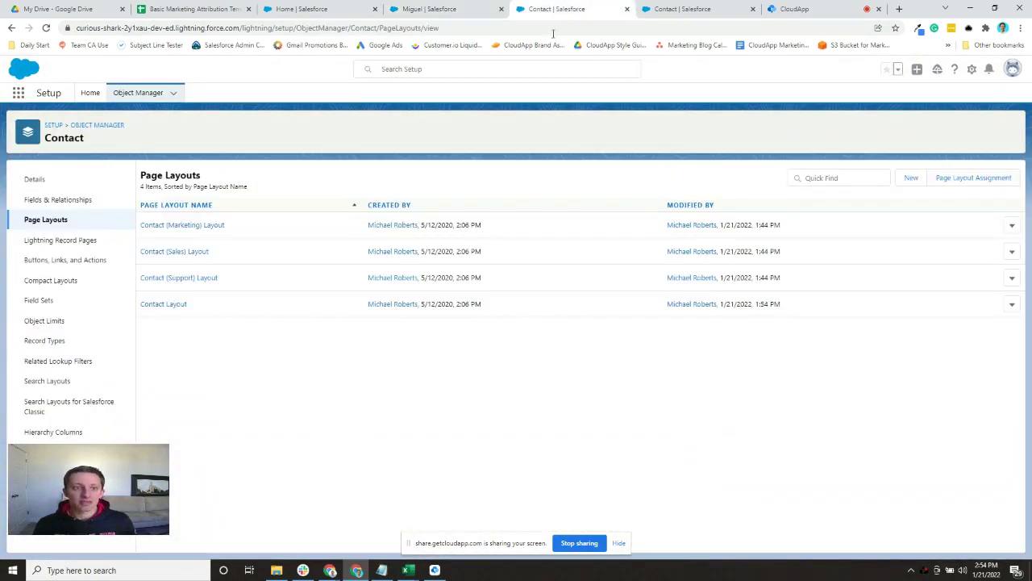
Open the New Opportunity 2 action's detail page and locate its Predefined Field Values section
{"action": "left_click", "coordinate": [60, 258]}
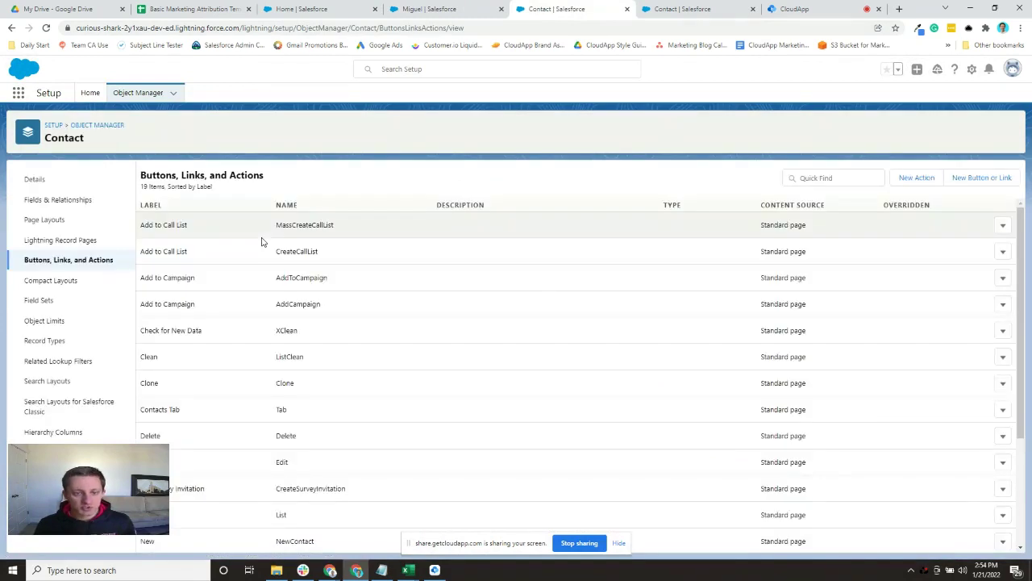
{"action": "scroll", "coordinate": [339, 243], "scroll_direction": "down", "scroll_amount": 2}
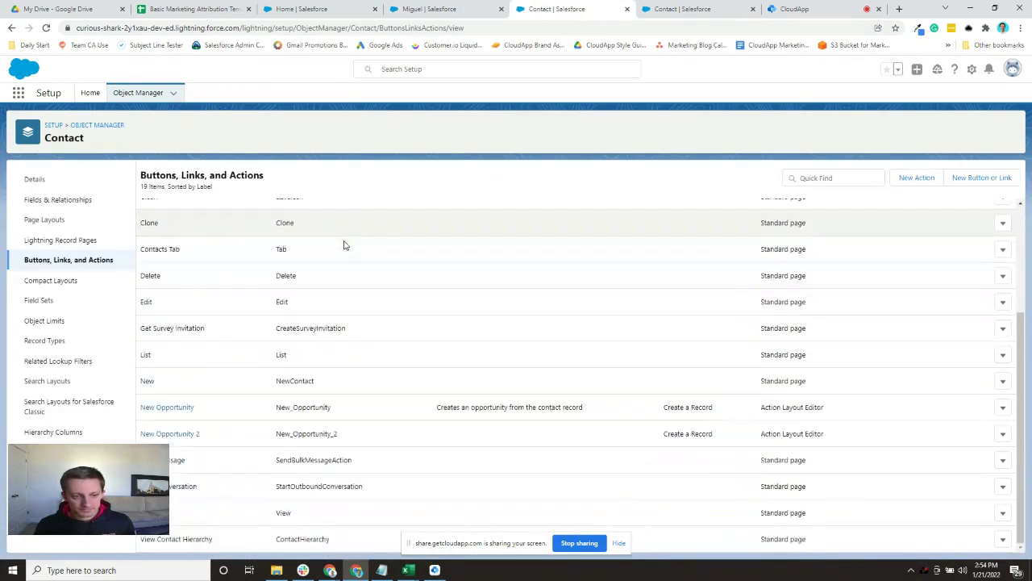
{"action": "left_click", "coordinate": [178, 432]}
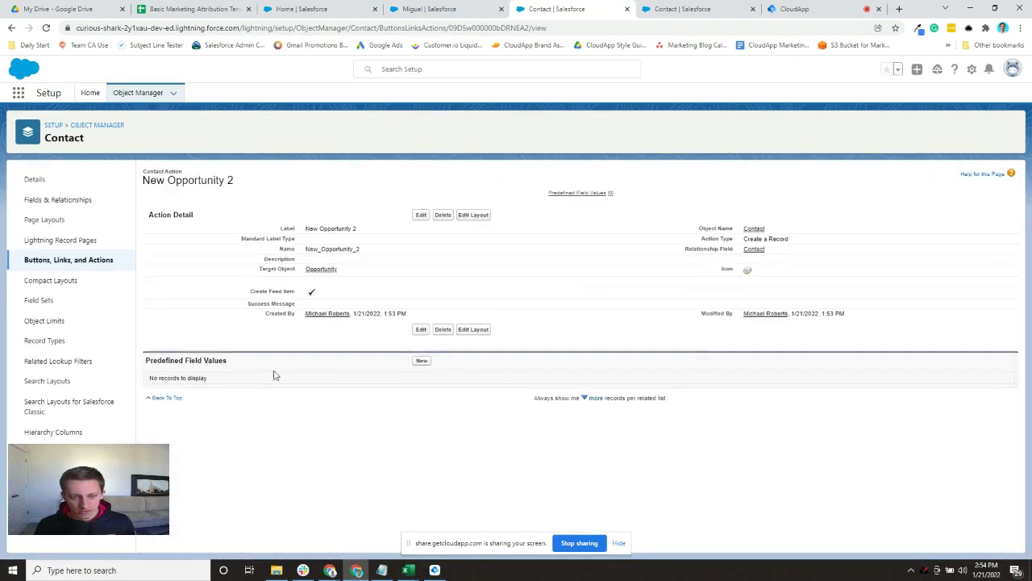
{"action": "left_click_drag", "start_coordinate": [150, 361], "coordinate": [260, 365]}
Start a new predefined field value for Opportunity Lead Source and expand its formula editor
{"action": "left_click", "coordinate": [420, 361]}
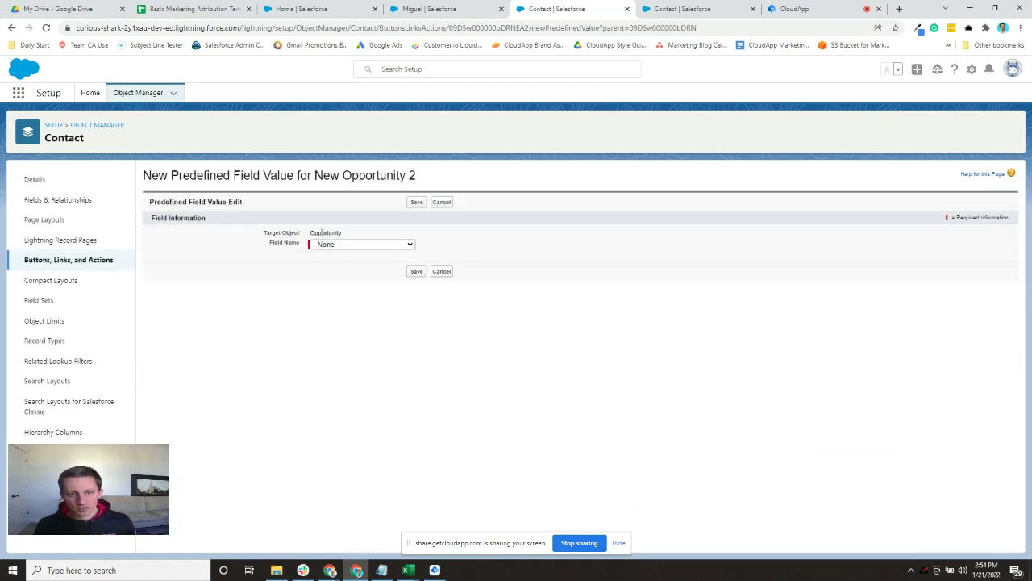
{"action": "left_click", "coordinate": [360, 243]}
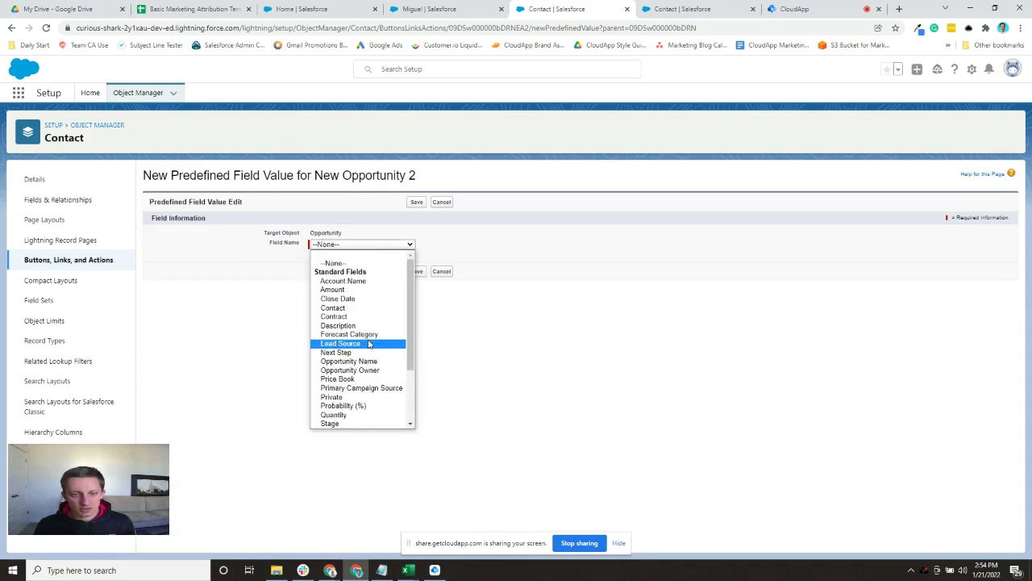
{"action": "left_click", "coordinate": [369, 343]}
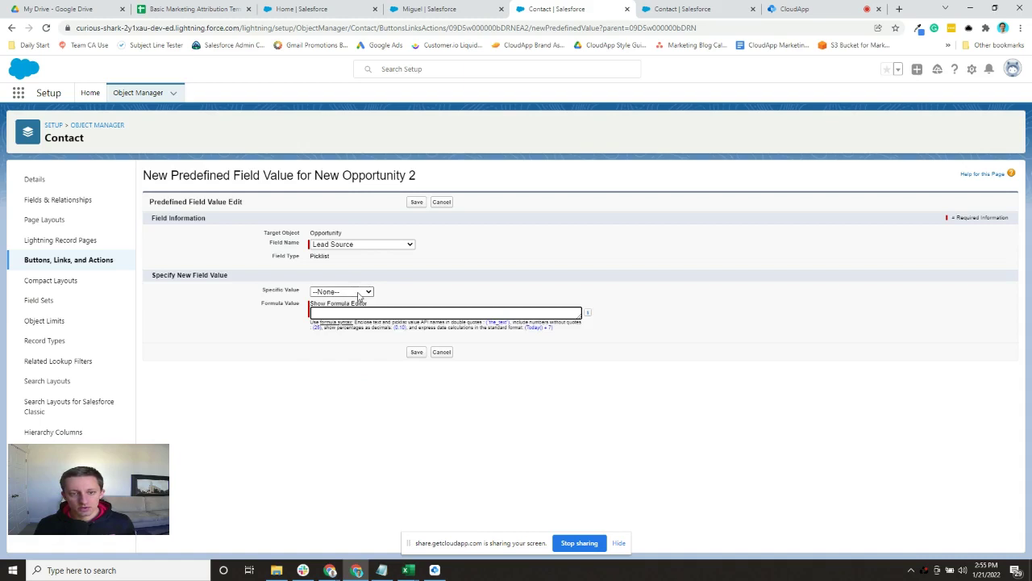
{"action": "left_click", "coordinate": [338, 303]}
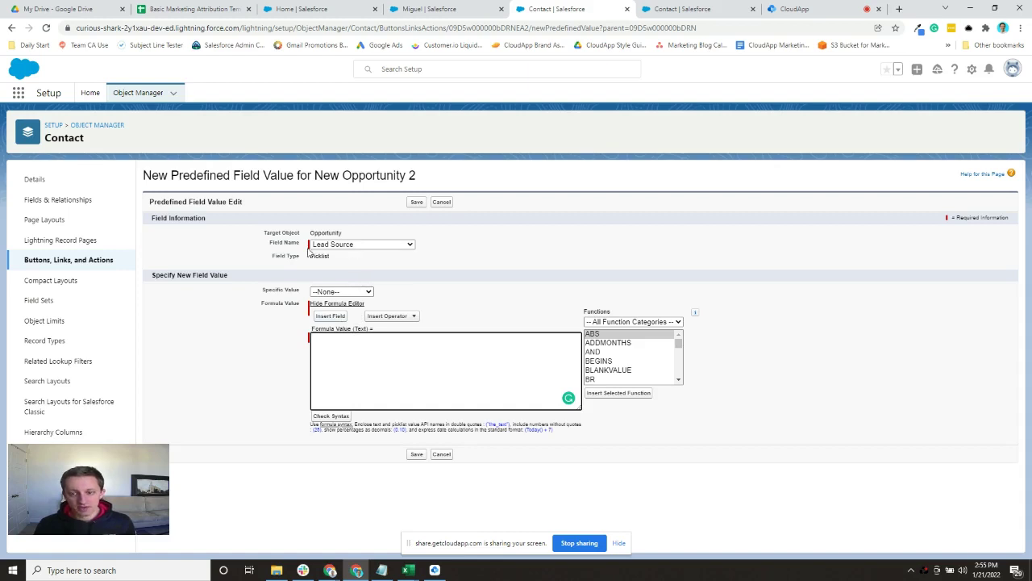
Insert the Contact.LeadSource field into the formula and check its syntax
{"action": "left_click", "coordinate": [332, 315]}
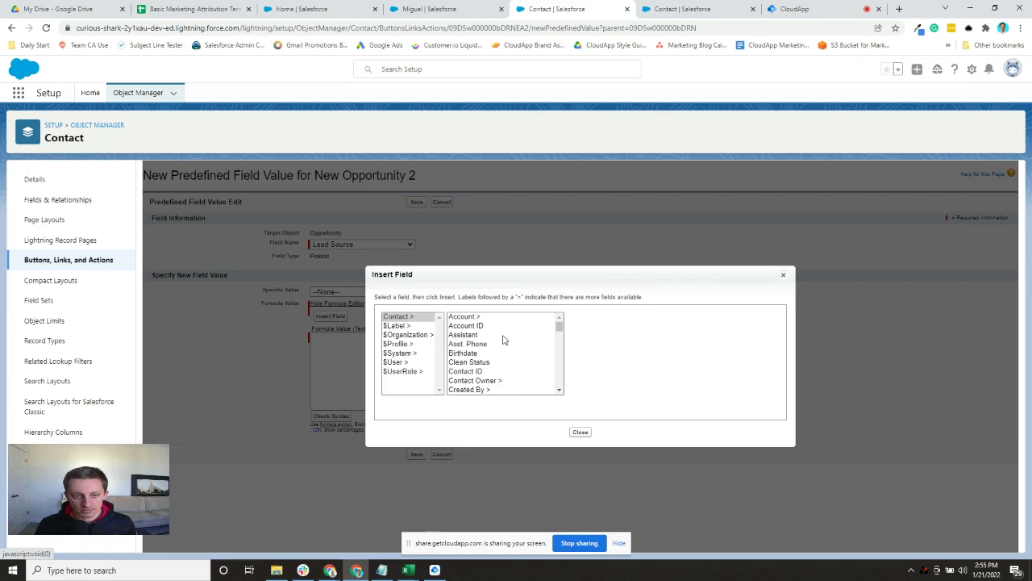
{"action": "scroll", "coordinate": [525, 330], "scroll_direction": "down", "scroll_amount": 5}
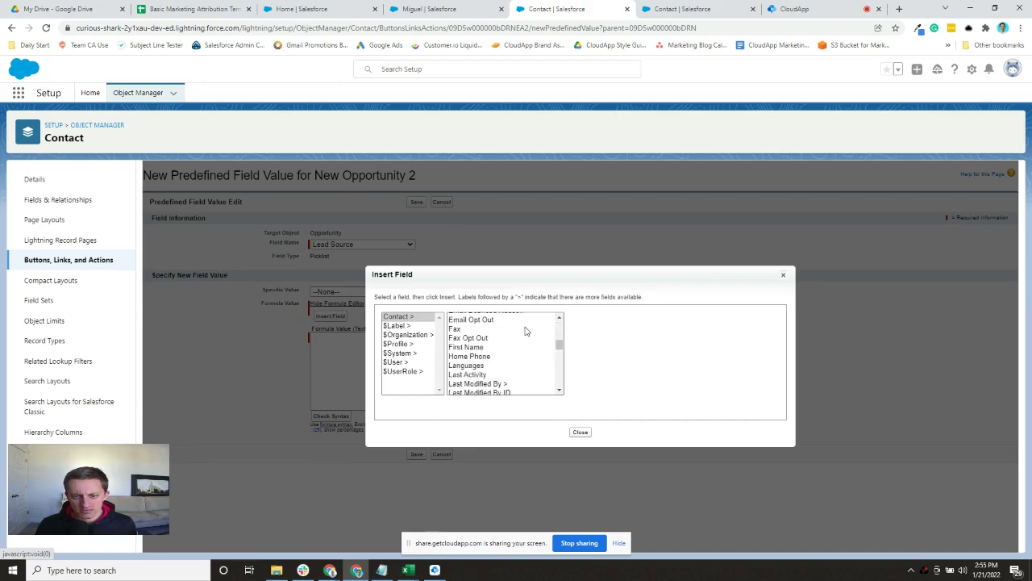
{"action": "scroll", "coordinate": [525, 330], "scroll_direction": "down", "scroll_amount": 2}
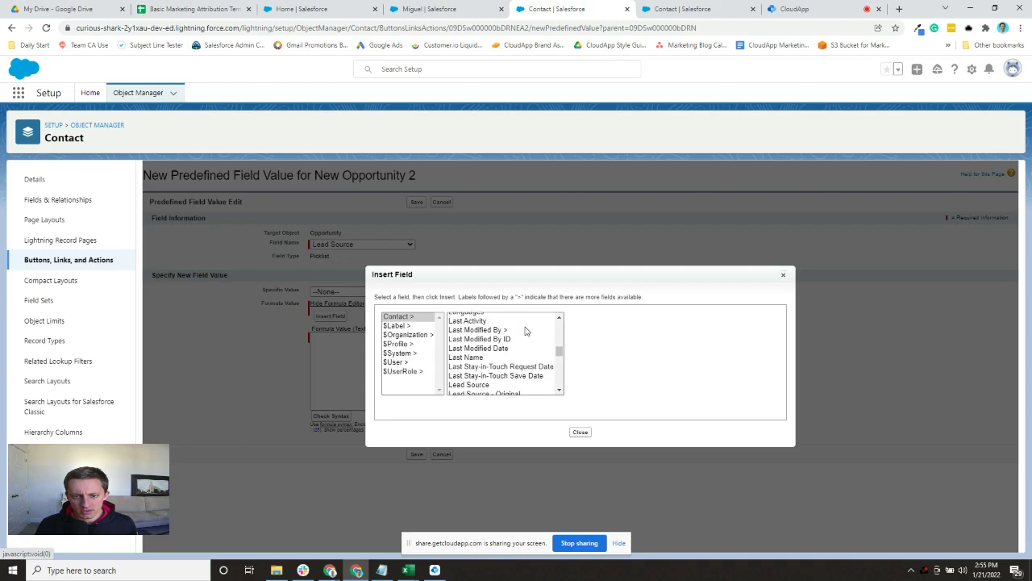
{"action": "left_click", "coordinate": [483, 387]}
{"action": "left_click", "coordinate": [611, 379]}
{"action": "left_click", "coordinate": [320, 416]}
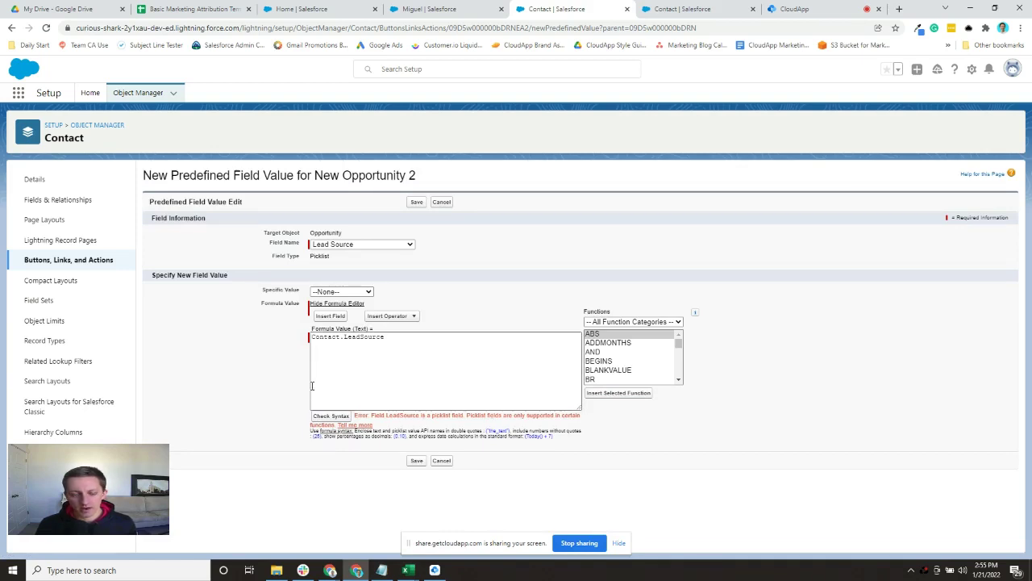
Wrap the formula as Text(Contact.LeadSource) and save the predefined value
{"action": "left_click", "coordinate": [372, 350]}
{"action": "key", "text": "Home"}
{"action": "type", "text": "Text("}
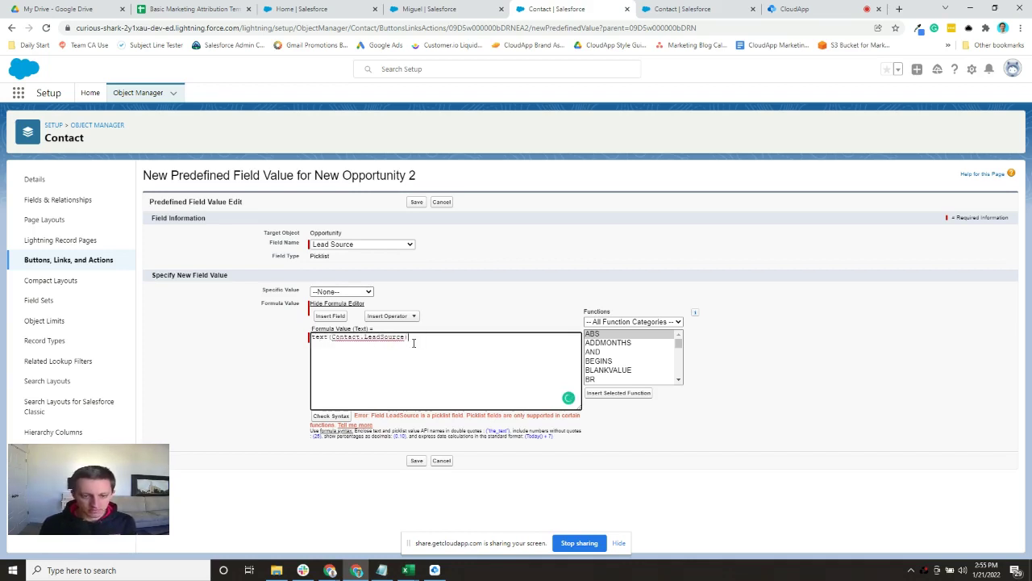
{"action": "left_click", "coordinate": [338, 416]}
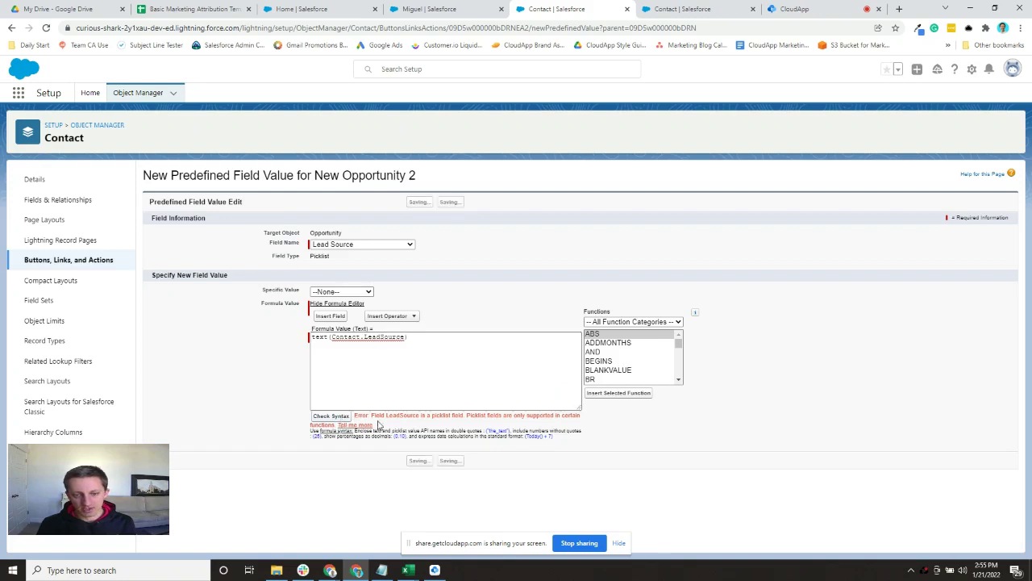
{"action": "left_click", "coordinate": [415, 454]}
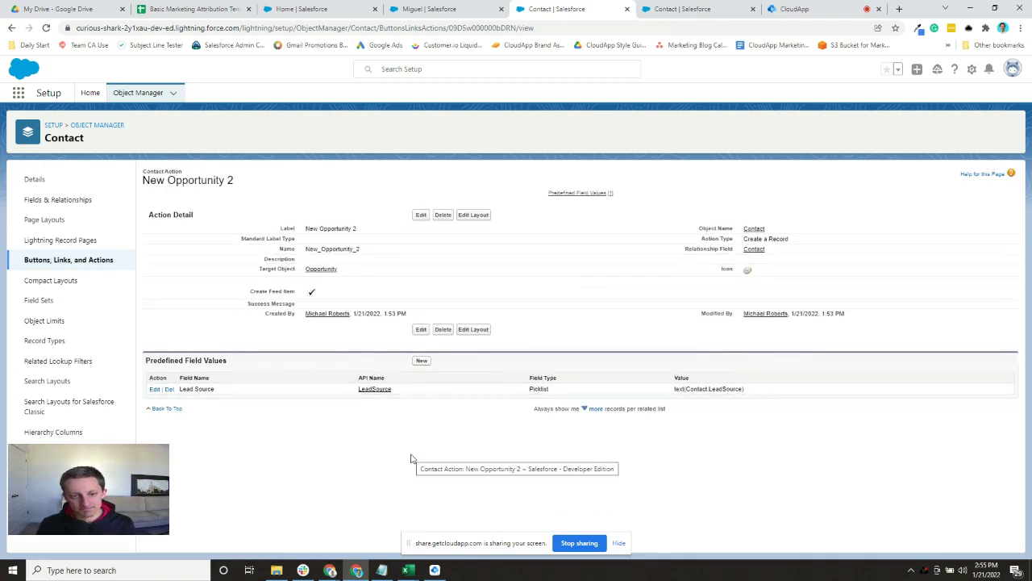
Add a second predefined field value for Lead Source - Original and show the full formula editor
{"action": "left_click", "coordinate": [427, 363]}
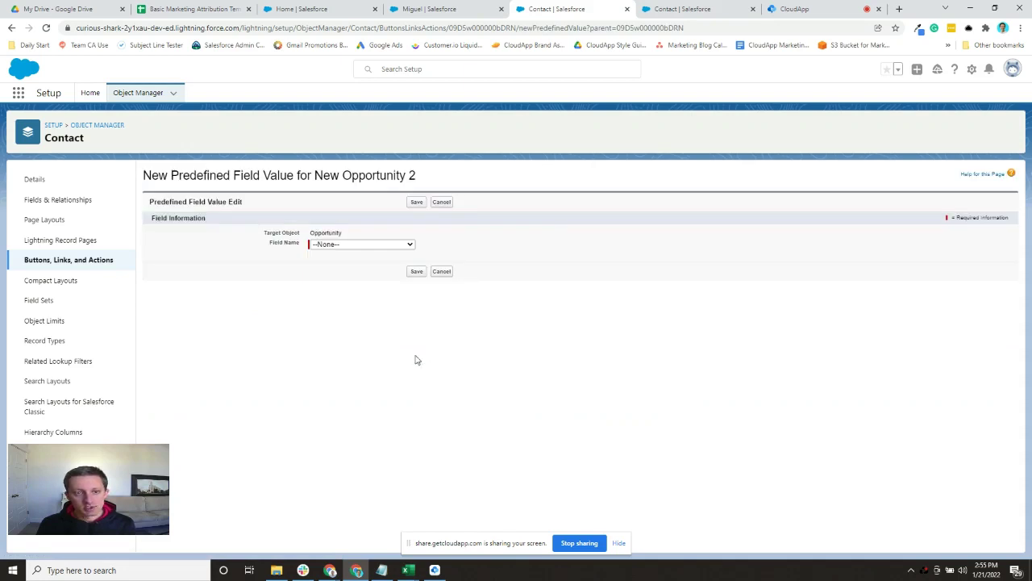
{"action": "left_click", "coordinate": [366, 243]}
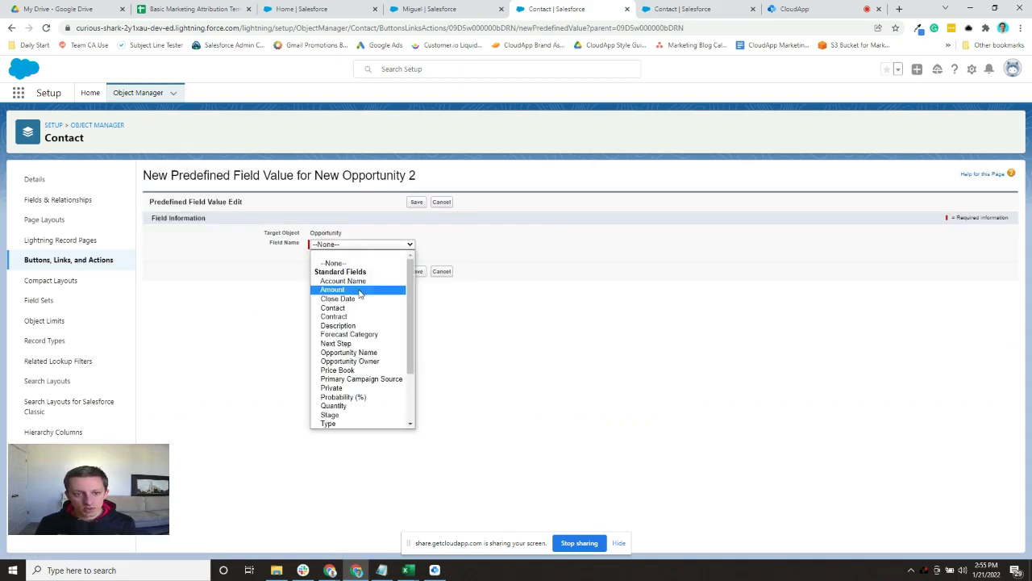
{"action": "scroll", "coordinate": [359, 294], "scroll_direction": "down", "scroll_amount": 2}
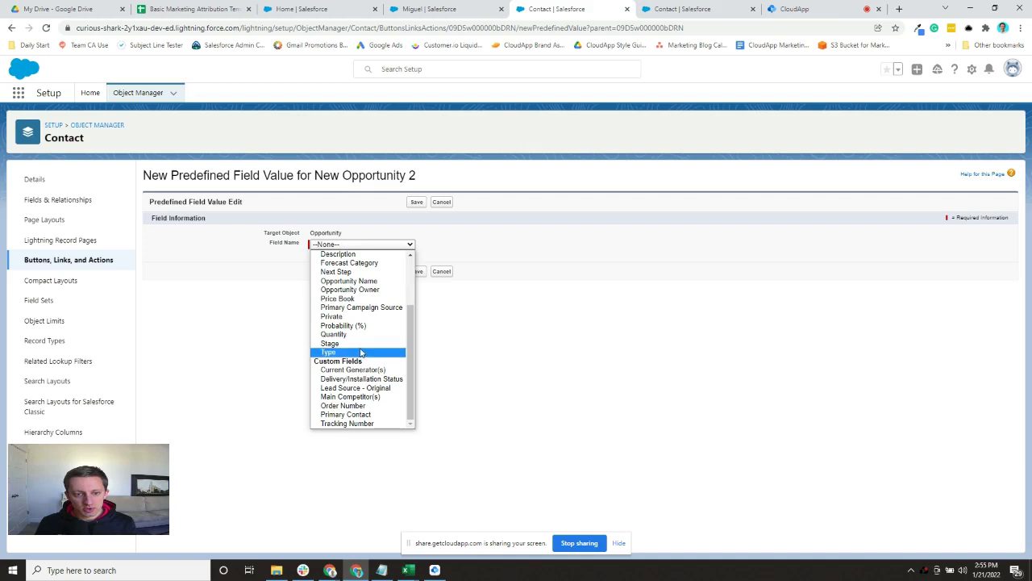
{"action": "left_click", "coordinate": [377, 388]}
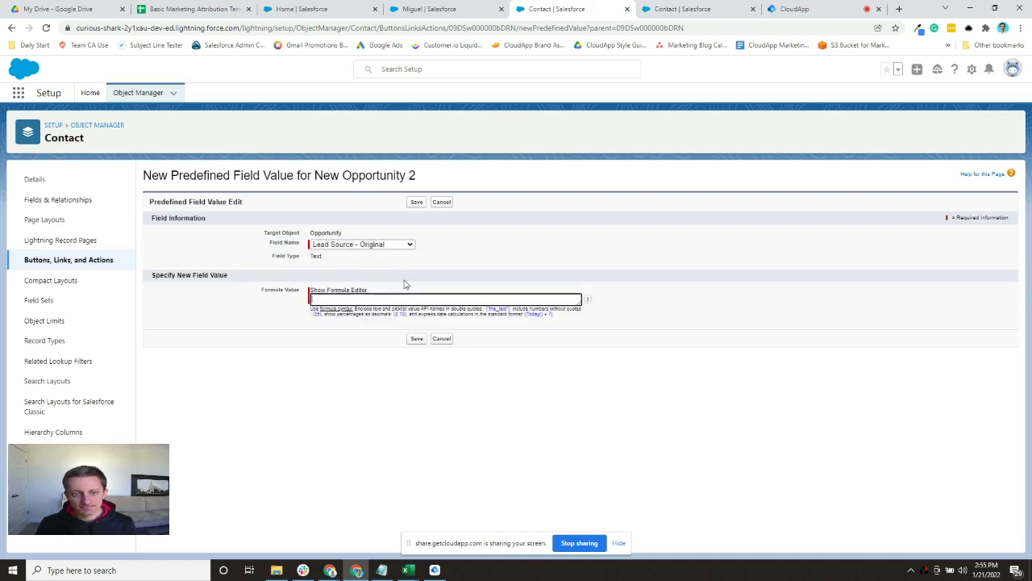
{"action": "left_click", "coordinate": [359, 290]}
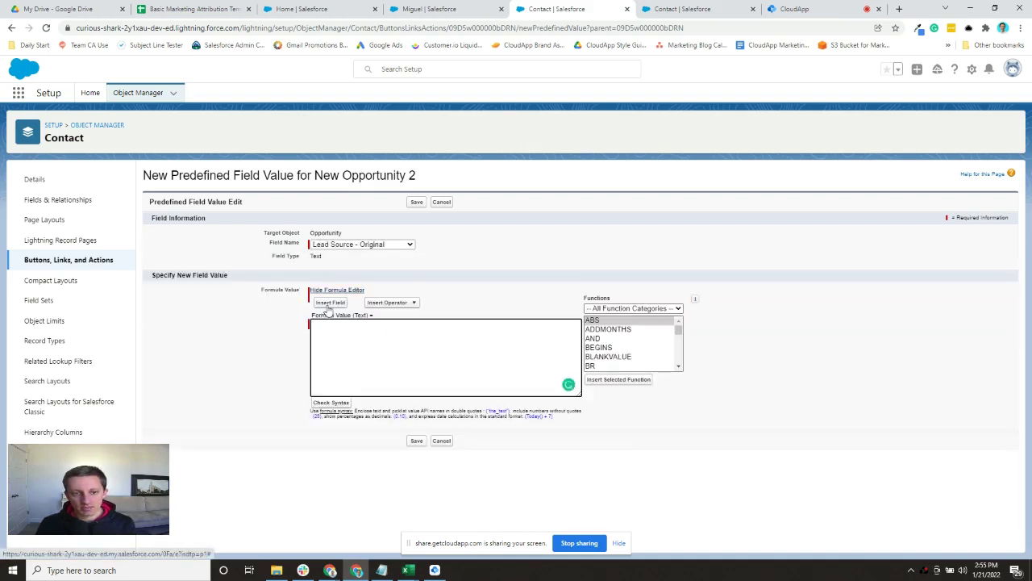
Write a Text() formula inserting the contact's Lead Source - Original field, then check its syntax
{"action": "left_click", "coordinate": [362, 323]}
{"action": "type", "text": "Text("}
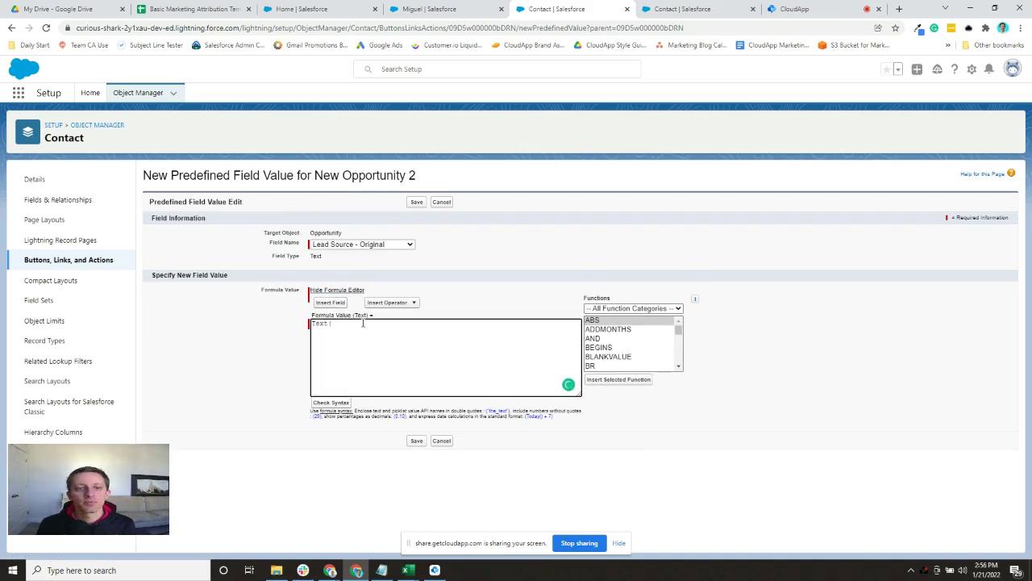
{"action": "left_click", "coordinate": [330, 303]}
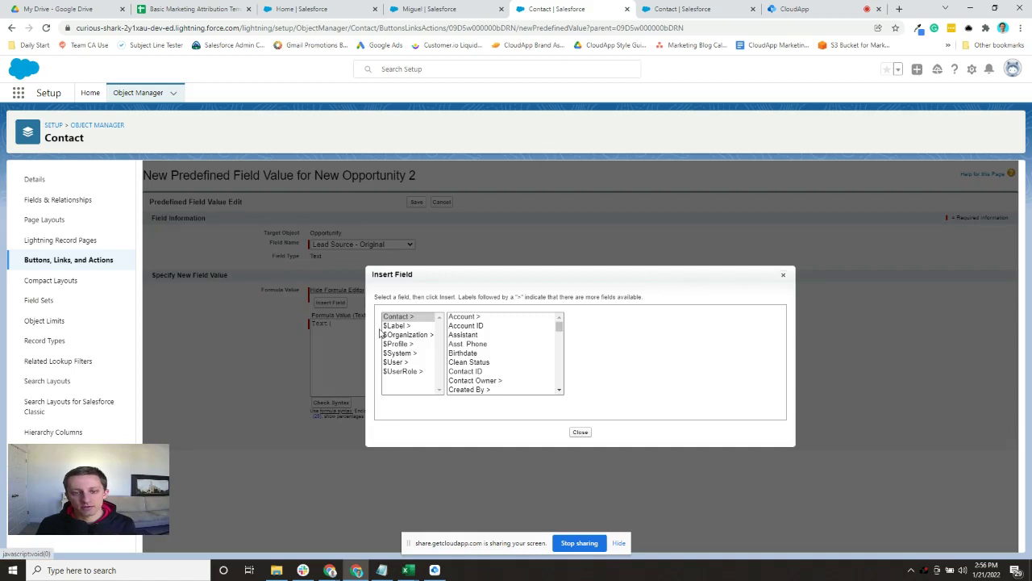
{"action": "scroll", "coordinate": [474, 344], "scroll_direction": "down", "scroll_amount": 10}
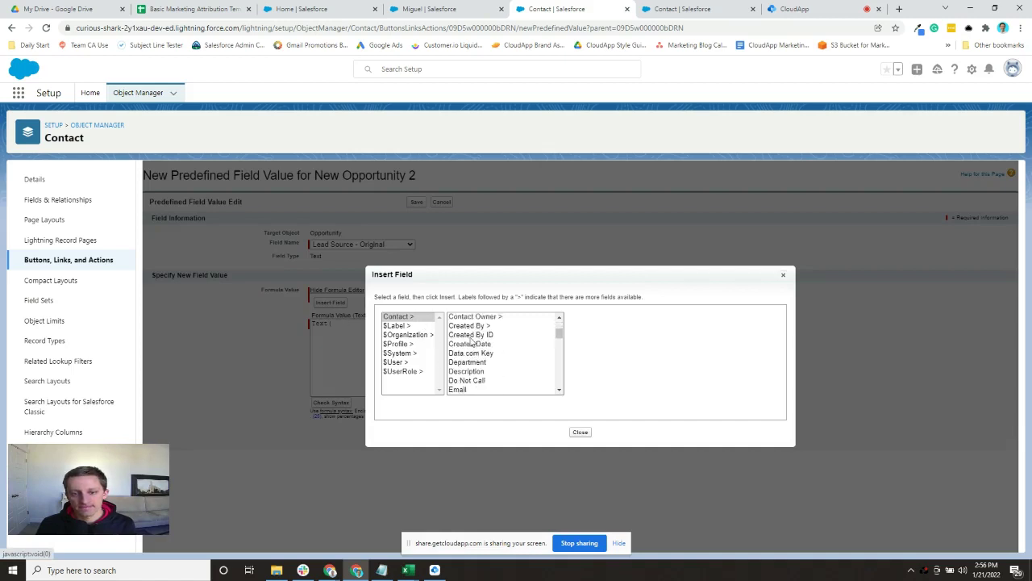
{"action": "scroll", "coordinate": [474, 347], "scroll_direction": "up", "scroll_amount": 2}
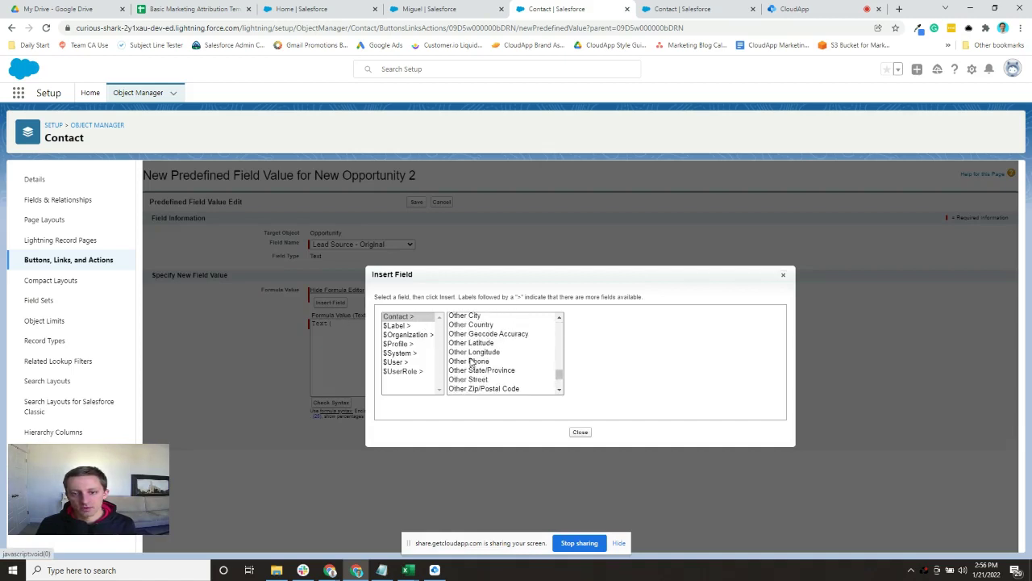
{"action": "scroll", "coordinate": [473, 363], "scroll_direction": "up", "scroll_amount": 4}
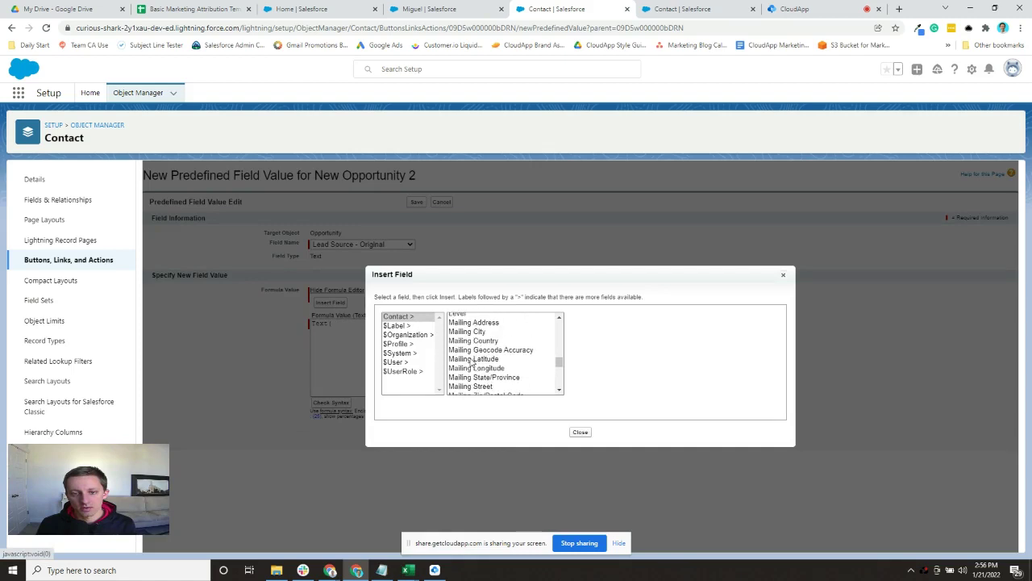
{"action": "scroll", "coordinate": [473, 363], "scroll_direction": "up", "scroll_amount": 2}
{"action": "left_click", "coordinate": [475, 360]}
{"action": "left_click", "coordinate": [627, 371]}
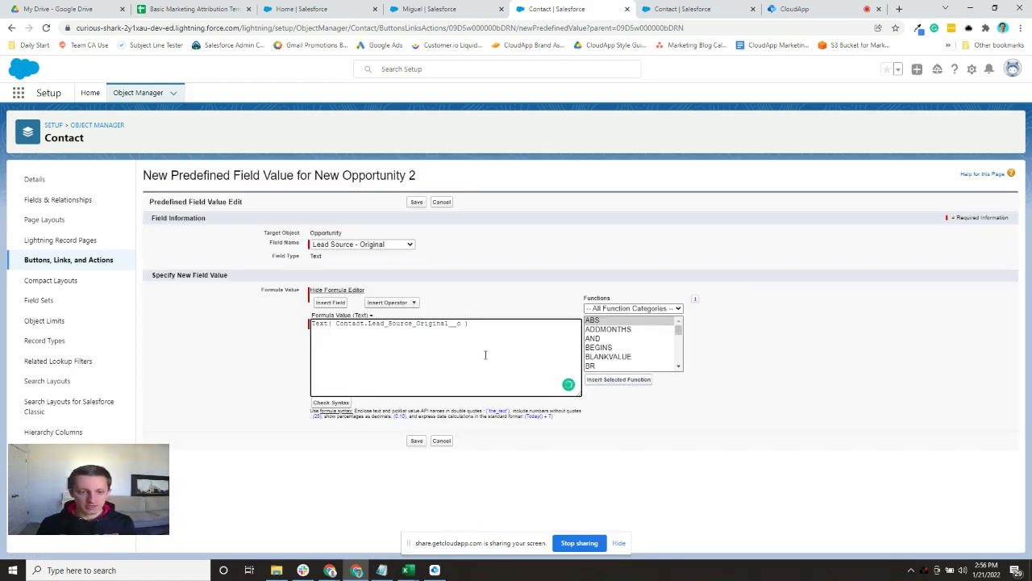
{"action": "left_click", "coordinate": [332, 401]}
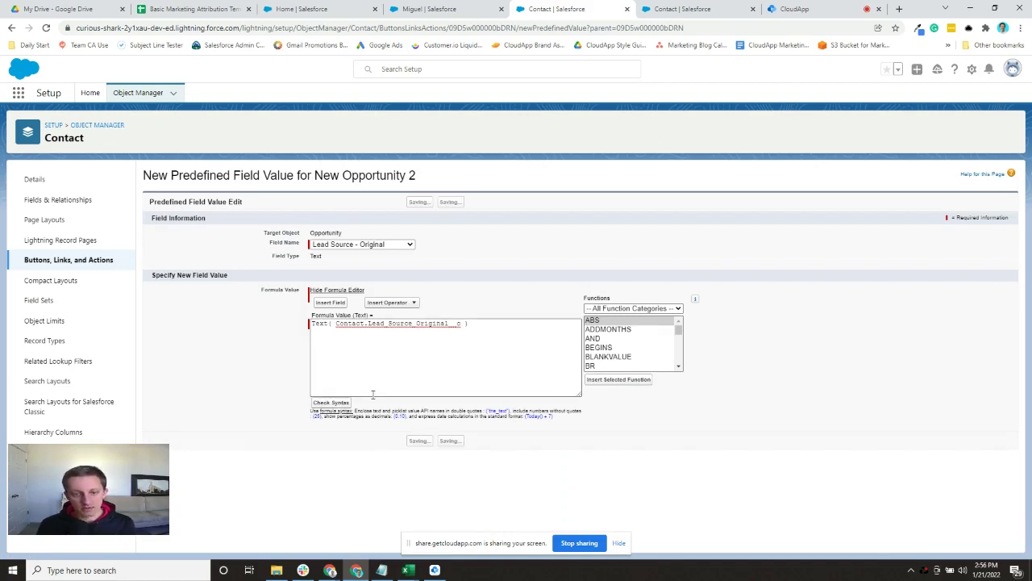
Remove the Text() wrapper so the formula reads Contact.Lead_Source_Original__c
{"action": "left_click", "coordinate": [502, 322]}
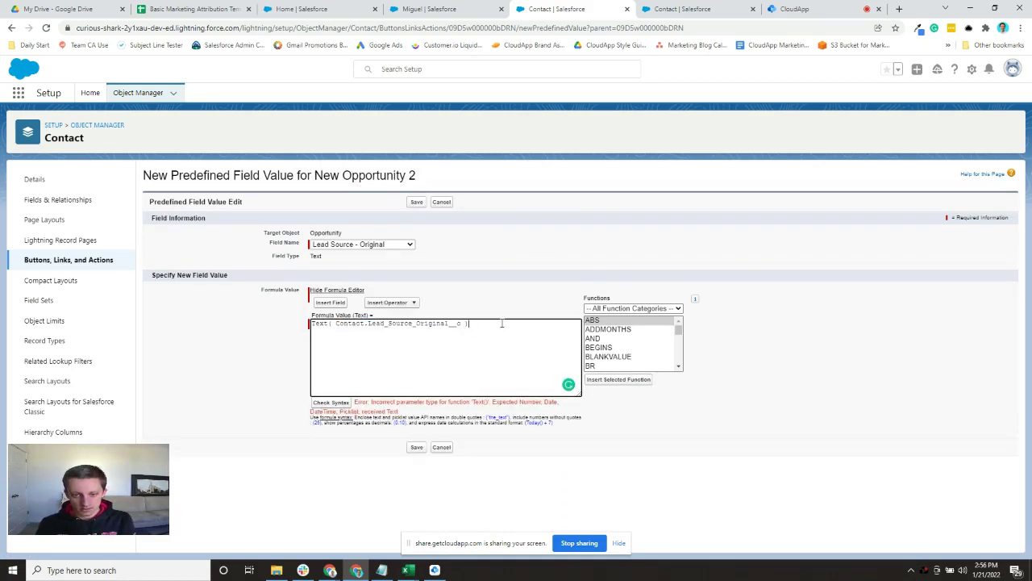
{"action": "left_click_drag", "start_coordinate": [335, 327], "coordinate": [311, 324]}
{"action": "key", "text": "BackSpace"}
{"action": "key", "text": "Return"}
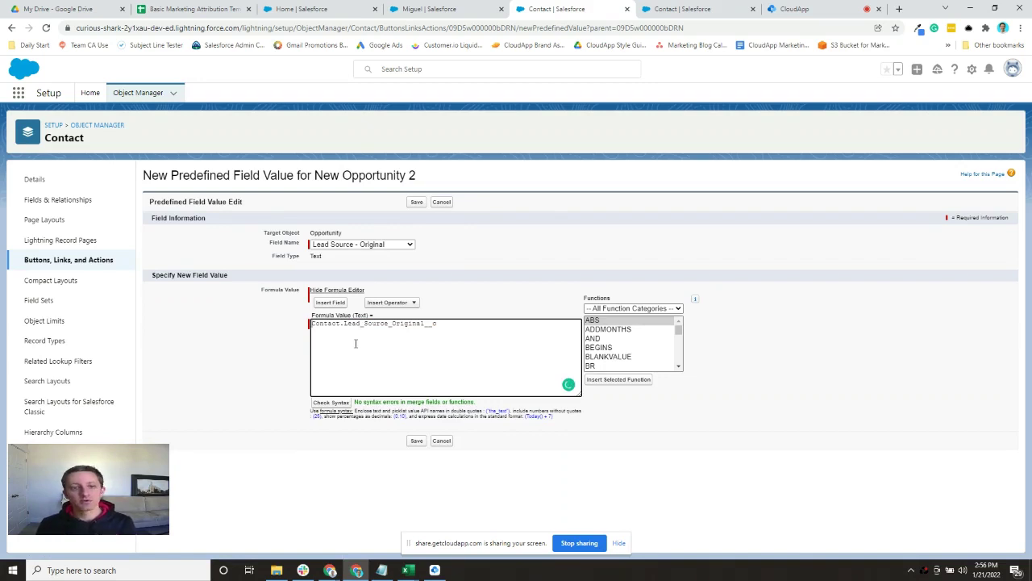
Save the Lead Source - Original predefined value on New Opportunity 2
{"action": "left_click", "coordinate": [416, 441]}
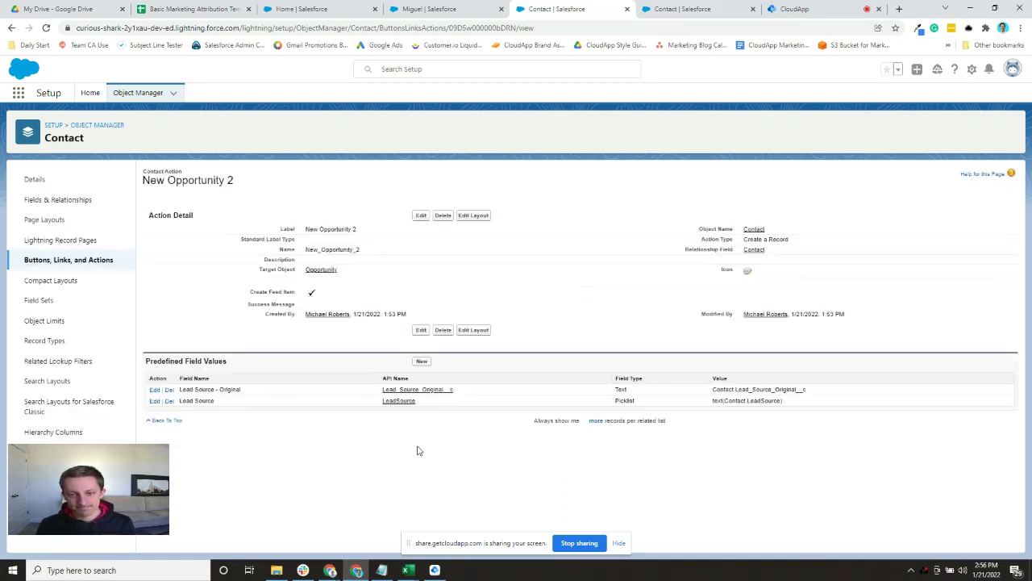